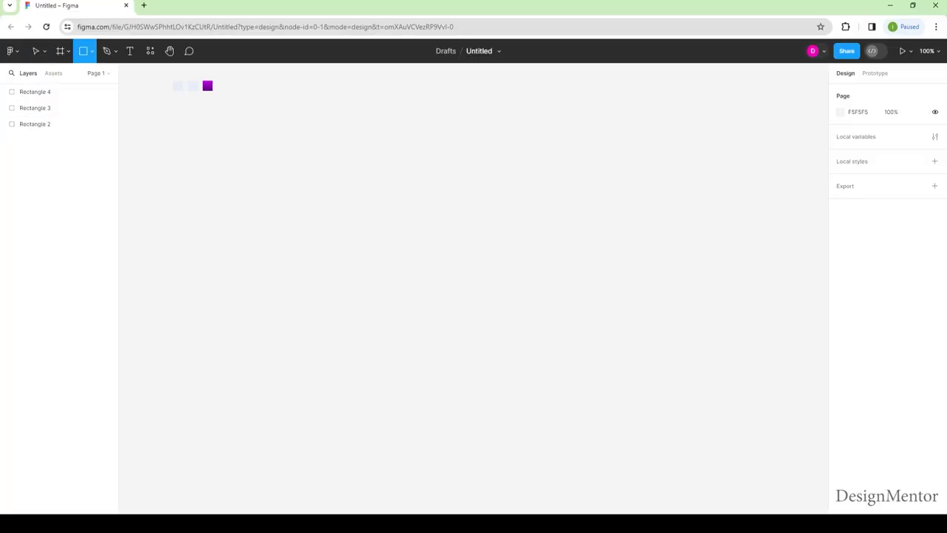
- Choose the Rectangle tool from the shape options list
key(v)
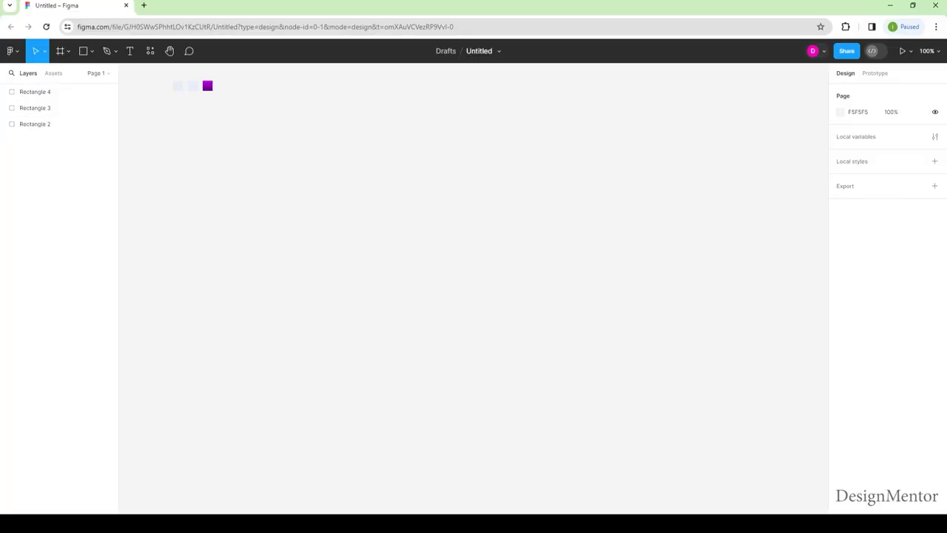
key(r)
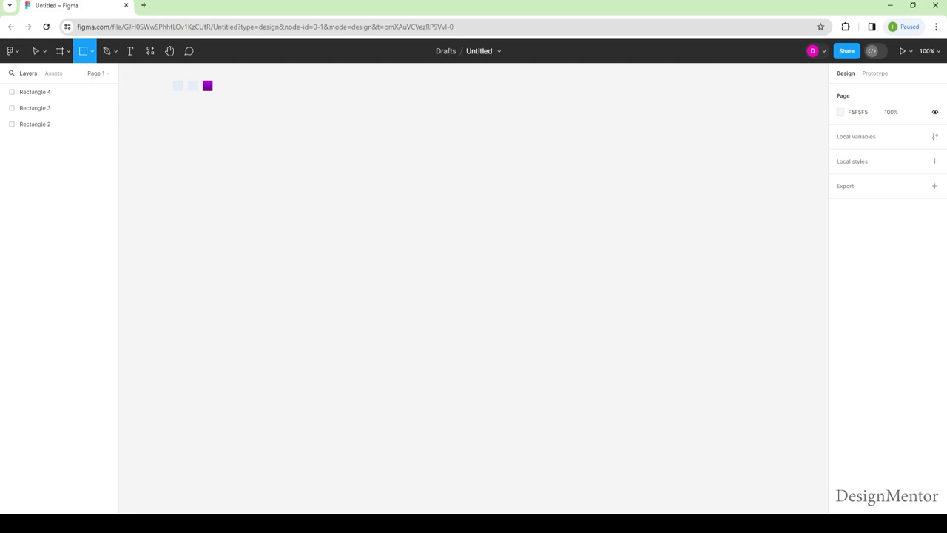
click(91, 50)
key(Down)
key(Escape)
key(v)
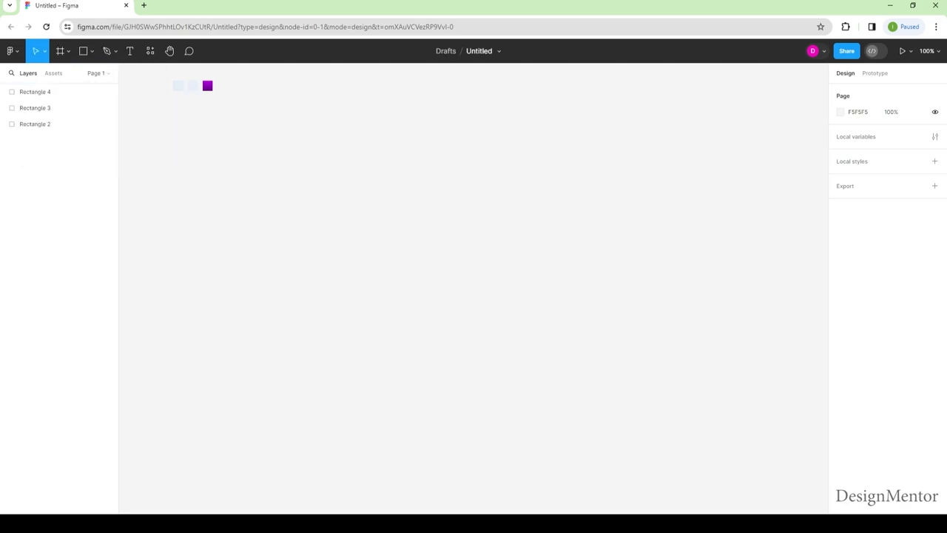
click(91, 51)
click(44, 75)
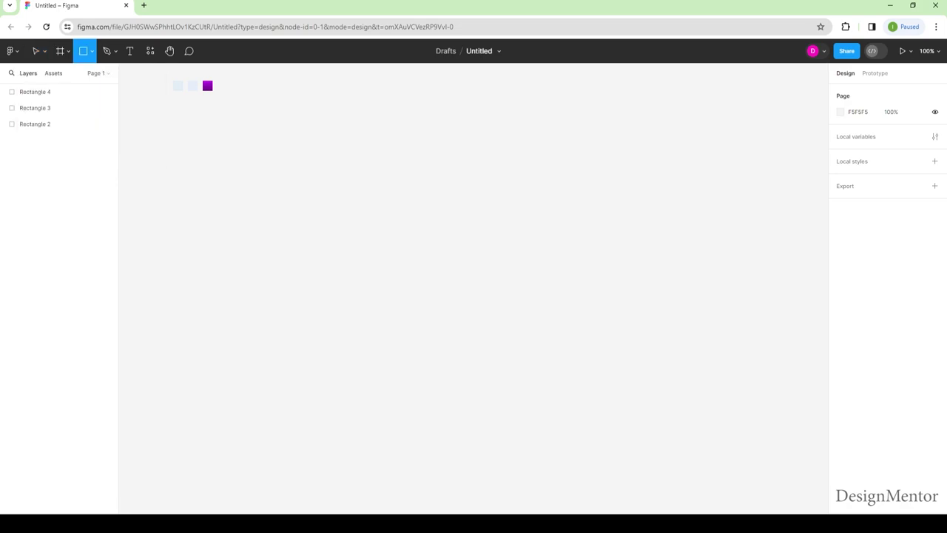
- Place a 1200×800 rectangle and move it up-left below the small squares
click(336, 199)
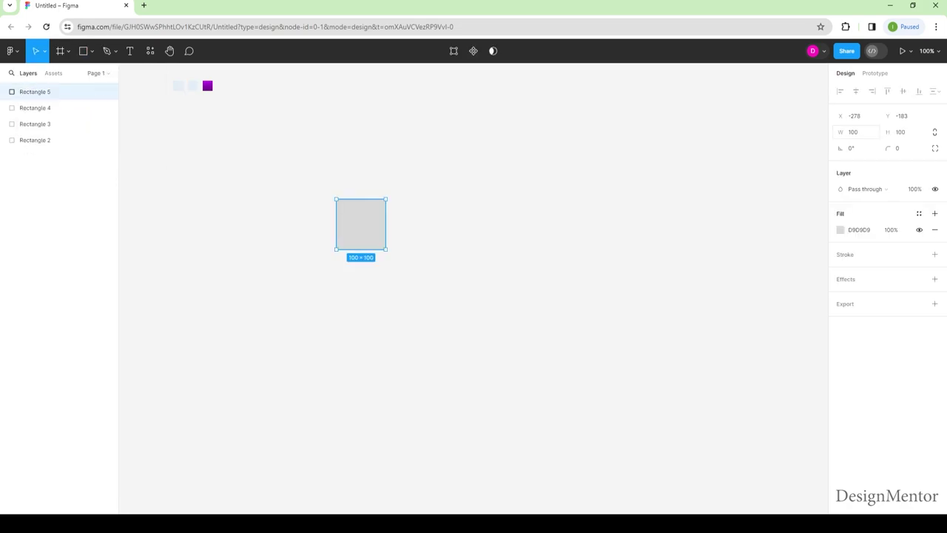
click(856, 131)
text(1200)
key(Tab)
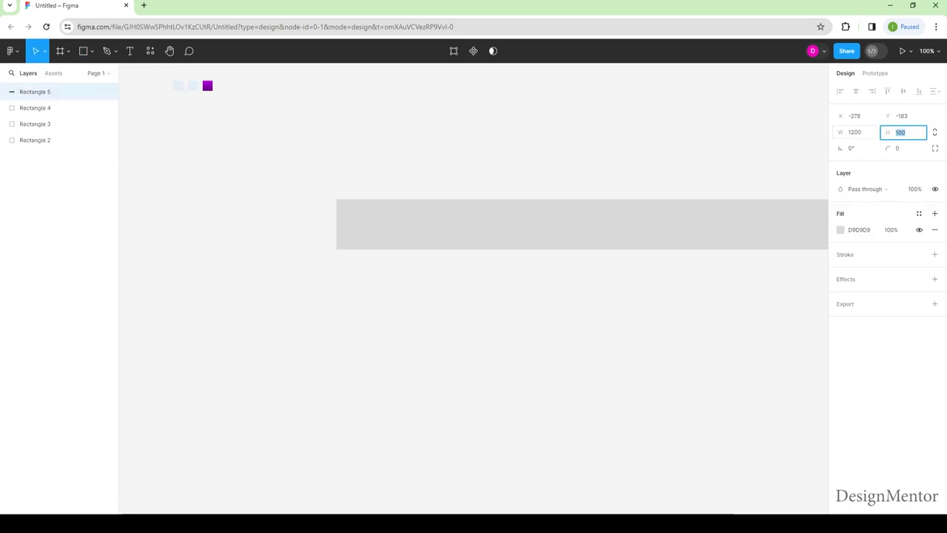
text(800)
key(Return)
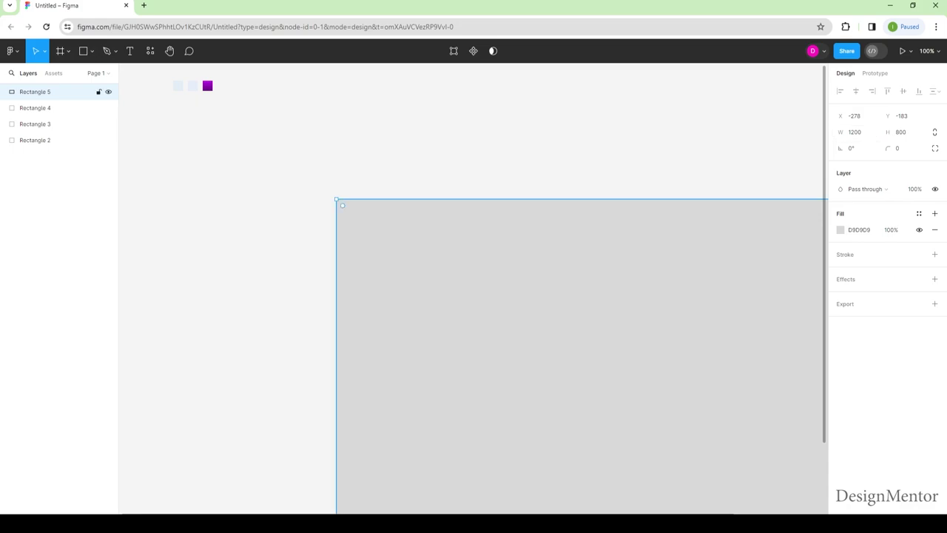
drag(518, 333, 355, 235)
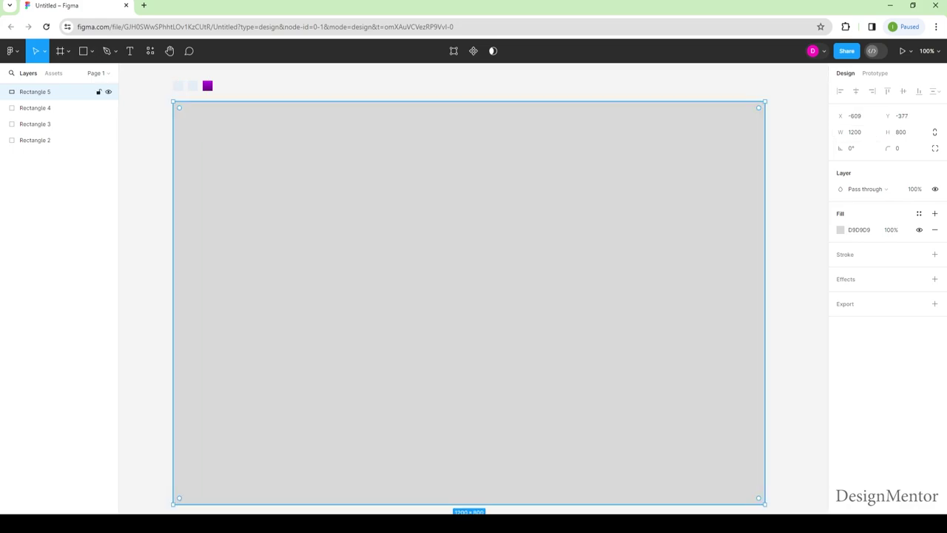
- Fill the rectangle with the pale blue E3EDF7 swatch colour and lock it
key(i)
click(177, 86)
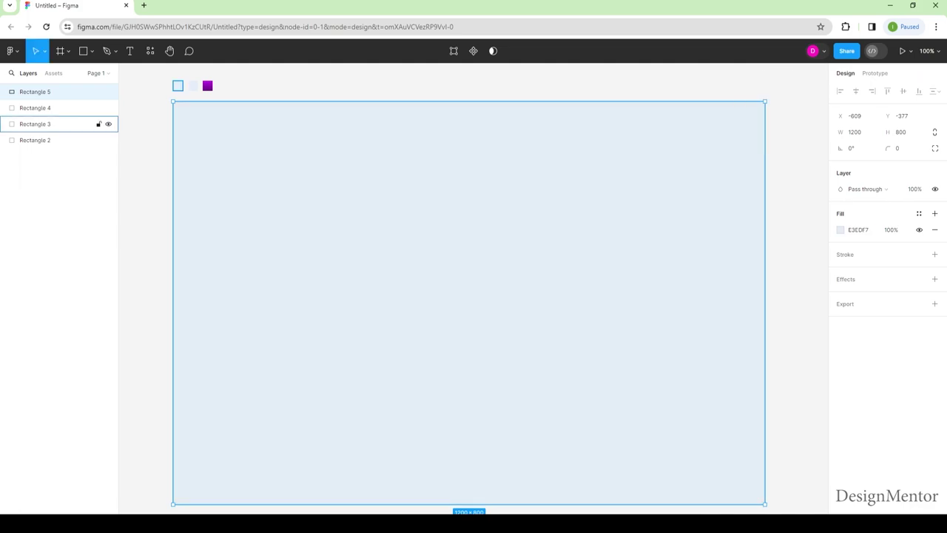
right_click(454, 203)
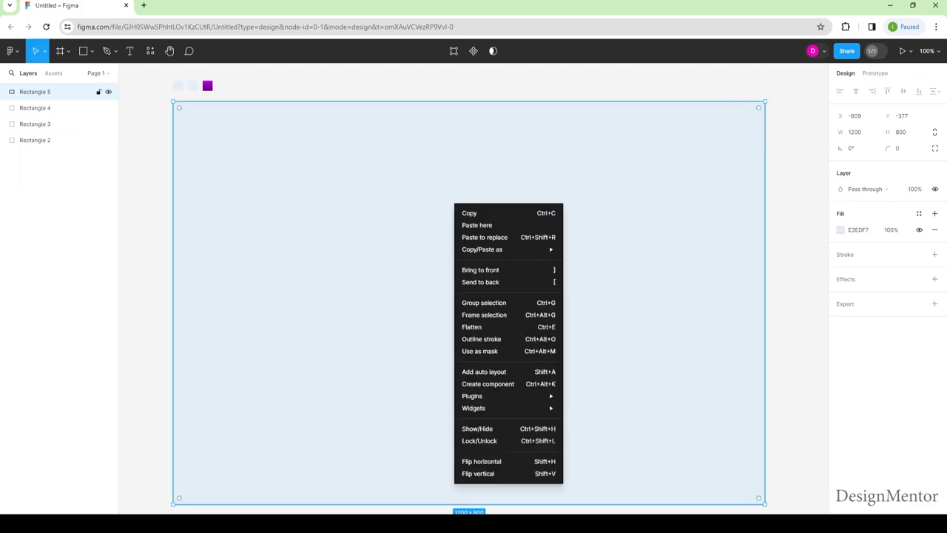
click(480, 440)
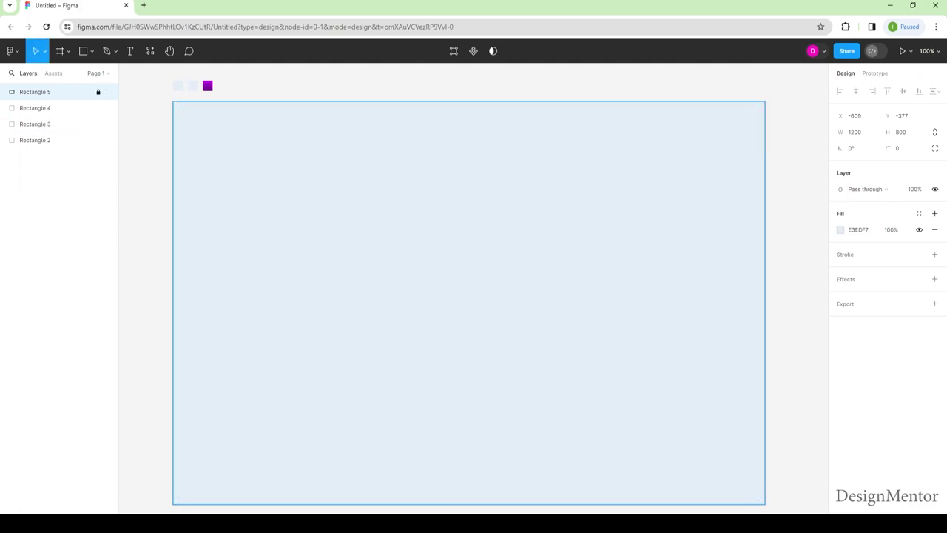
key(Escape)
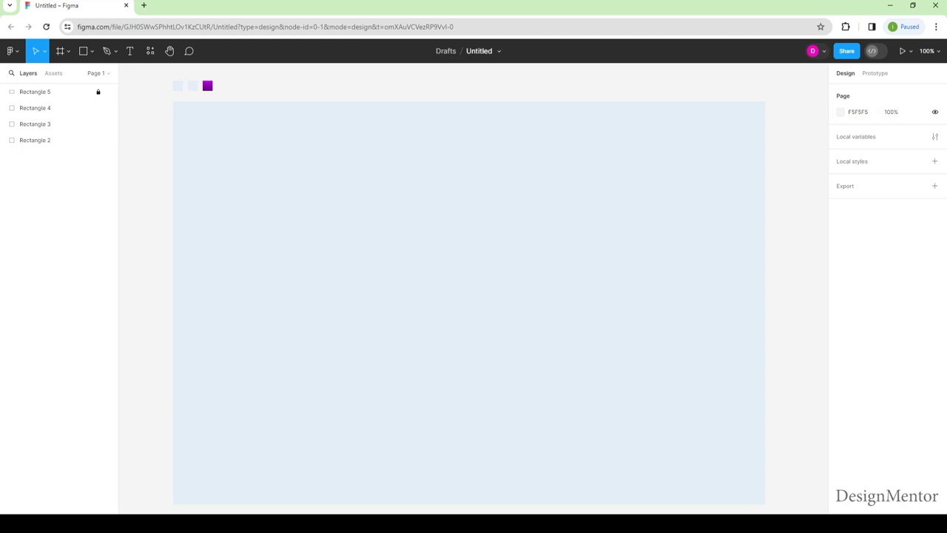
- Choose the Ellipse tool from the shape options
click(91, 51)
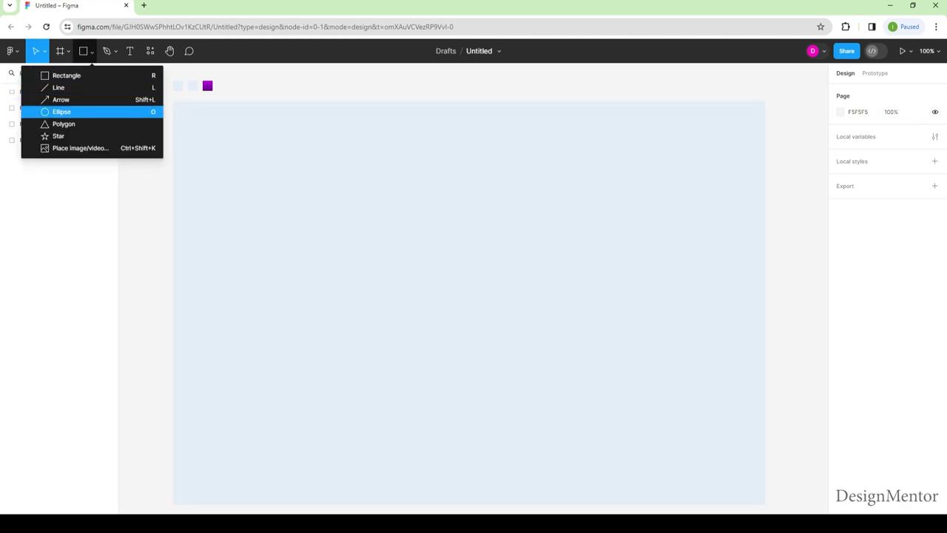
click(63, 111)
key(v)
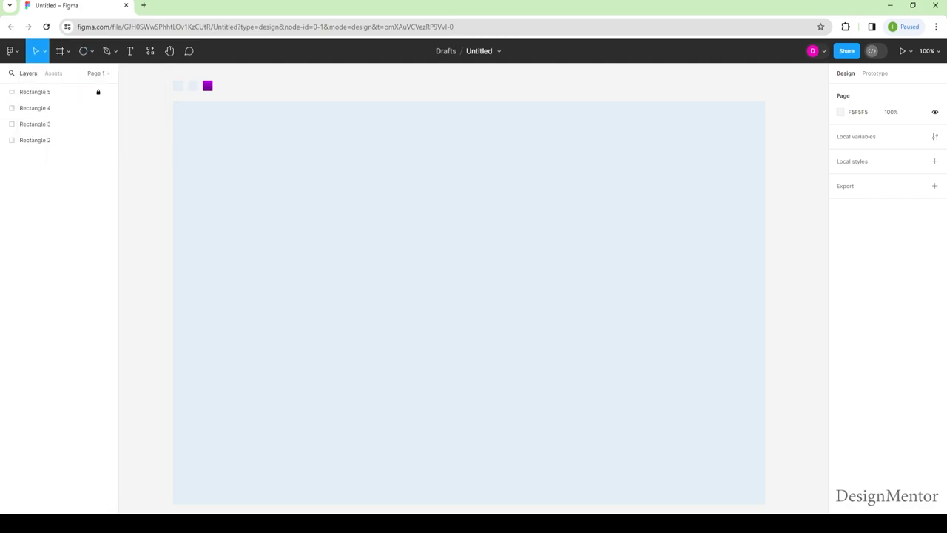
click(91, 51)
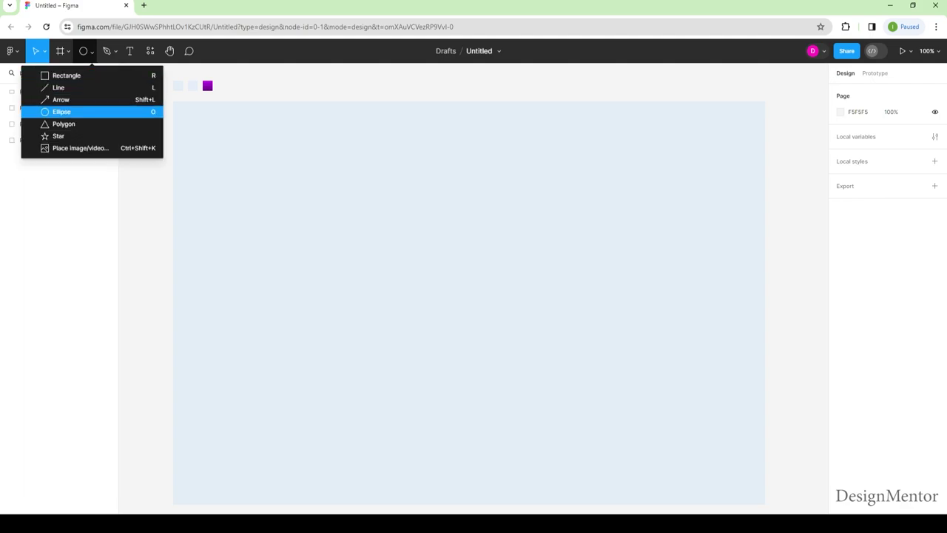
click(63, 109)
key(v)
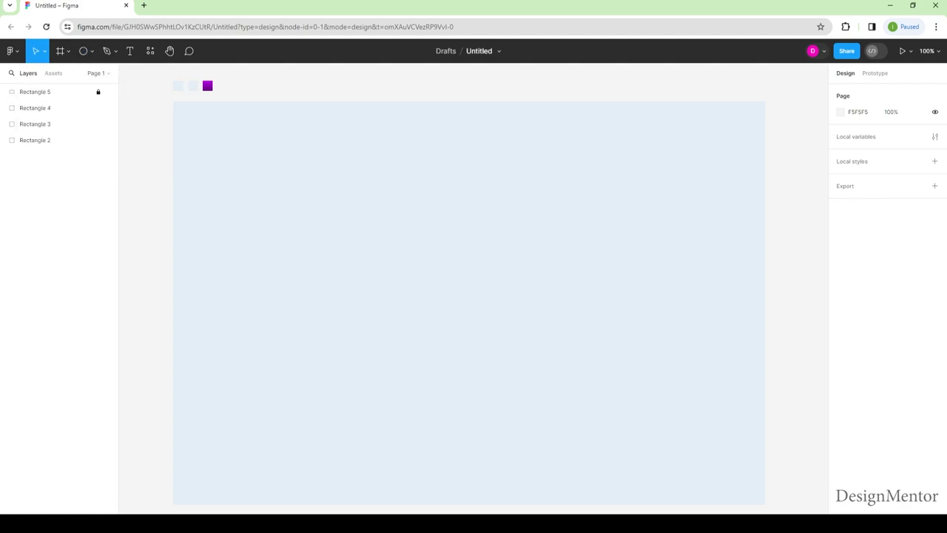
key(o)
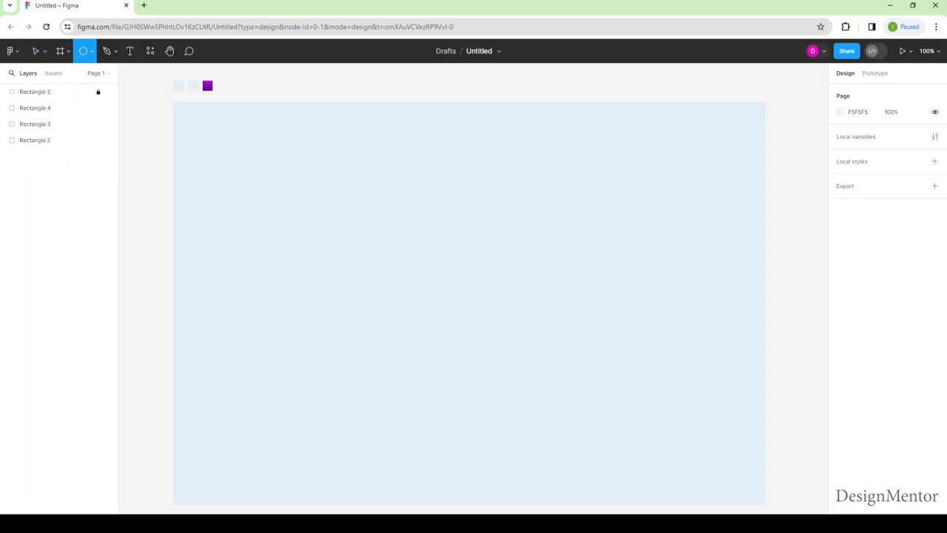
- Place a 700×700 circle and centre it over the pale blue background
click(346, 190)
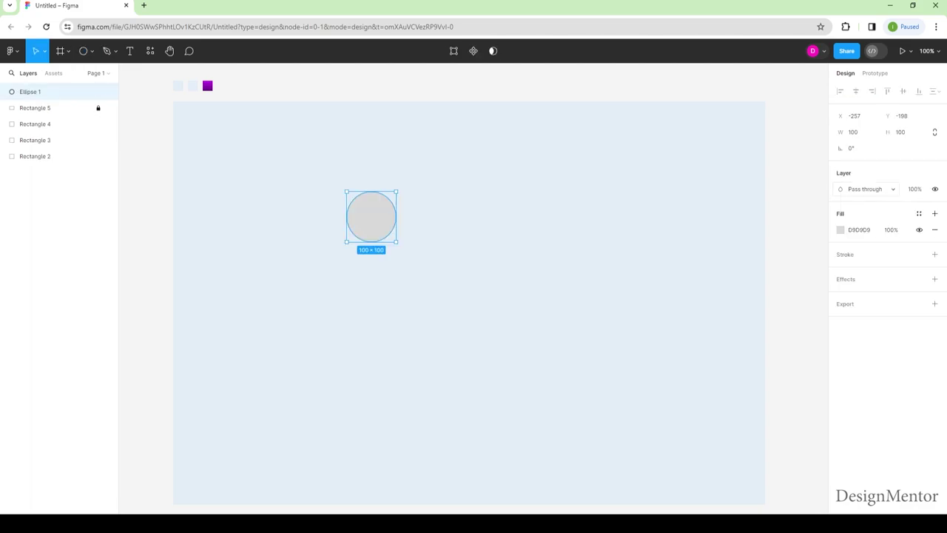
click(856, 132)
text(7)
text(00)
key(Tab)
text(700)
key(Return)
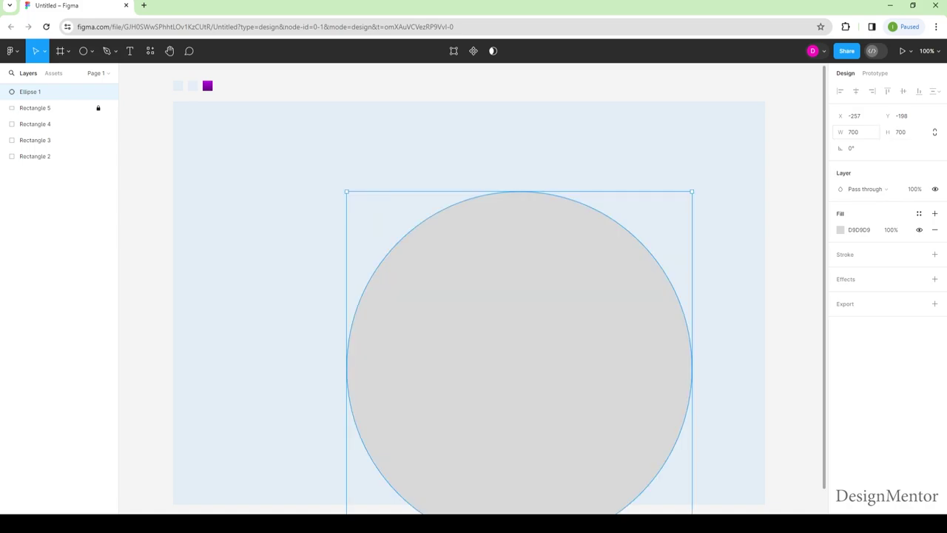
mouse_move(518, 332)
mouse_down()
mouse_move(496, 287)
mouse_move(468, 269)
mouse_up()
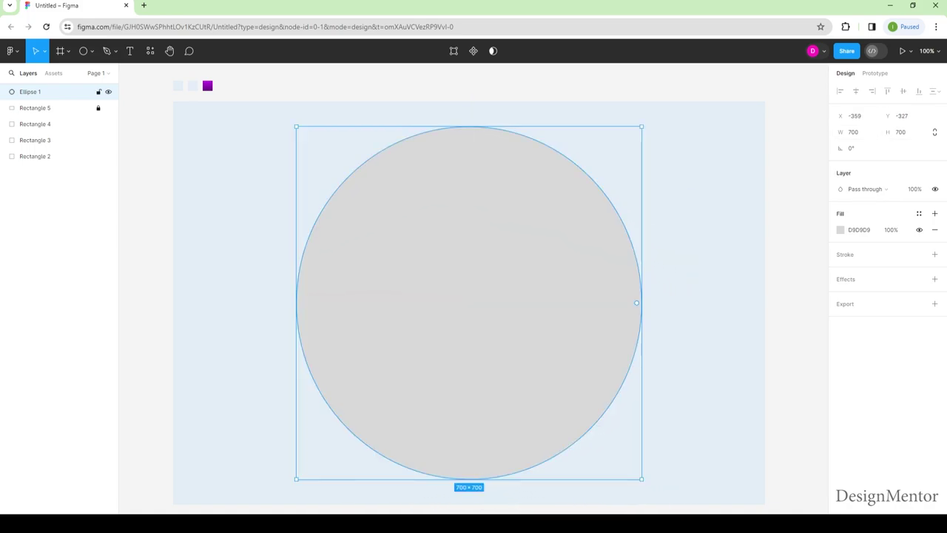
- Set the circle's fill to white FFFFFF
click(841, 230)
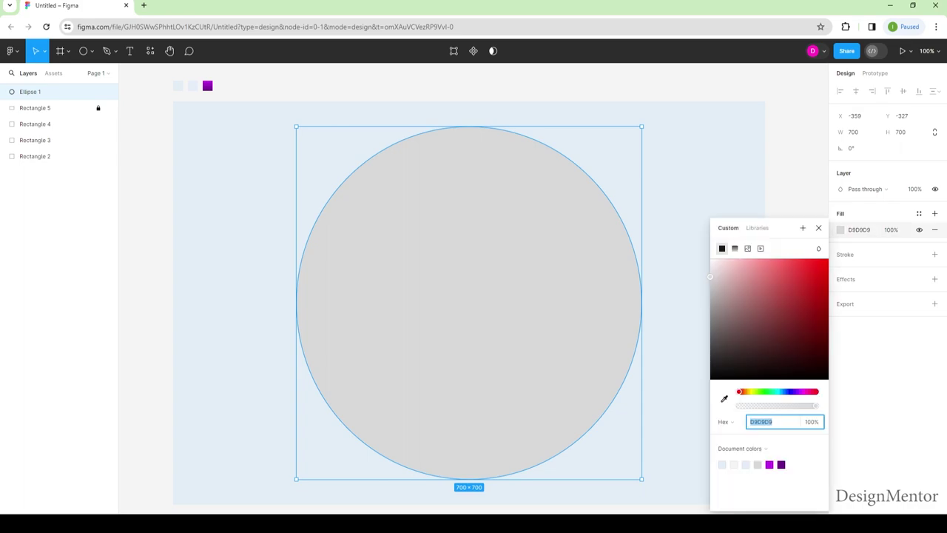
text(FFFFFF)
key(Return)
click(673, 303)
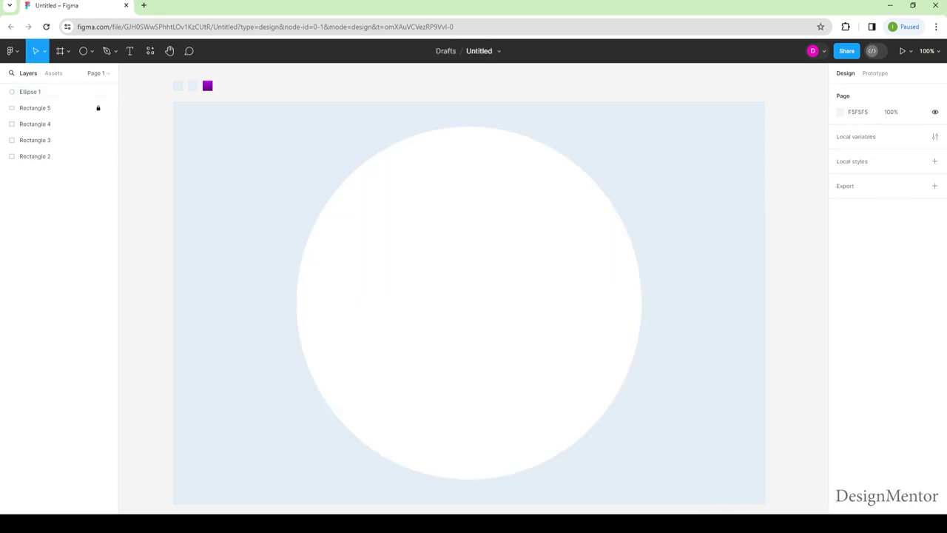
click(634, 303)
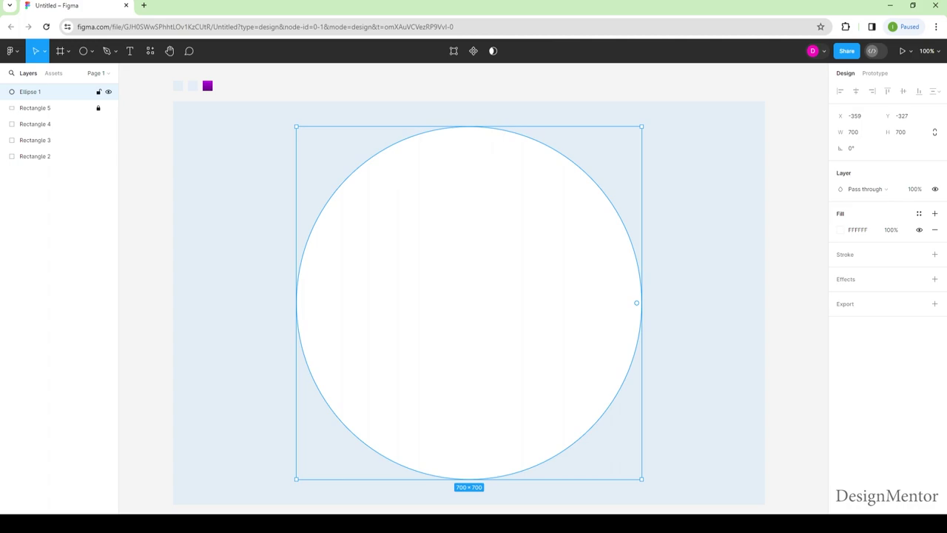
- Copy and paste the white circle, giving the copy a light grey D9D9D9 fill
right_click(449, 223)
click(470, 228)
right_click(500, 220)
click(518, 239)
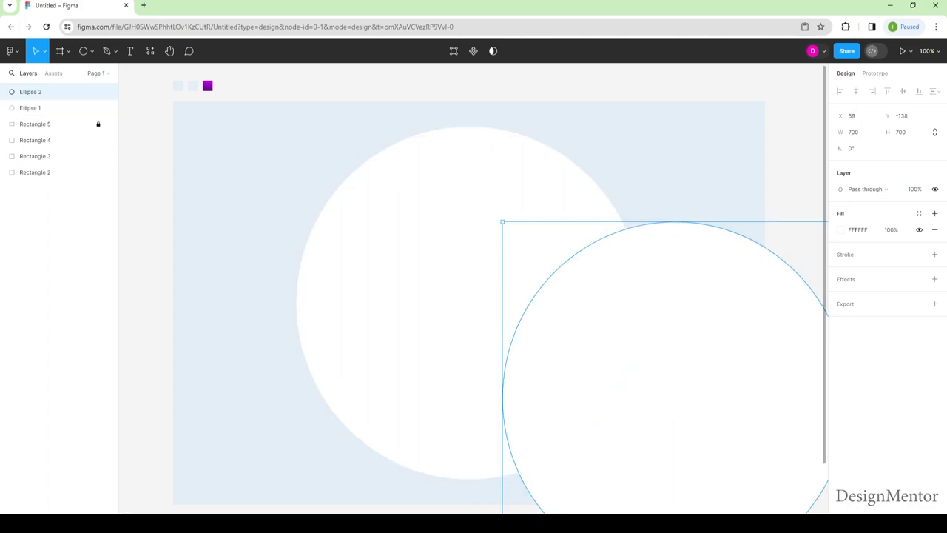
click(841, 229)
text(D9D9D9)
key(Return)
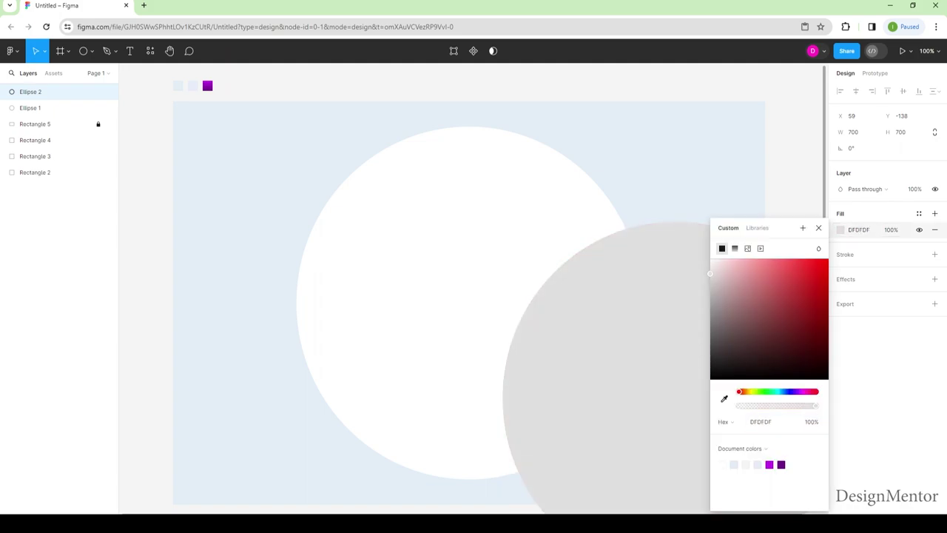
key(Escape)
key(Escape)
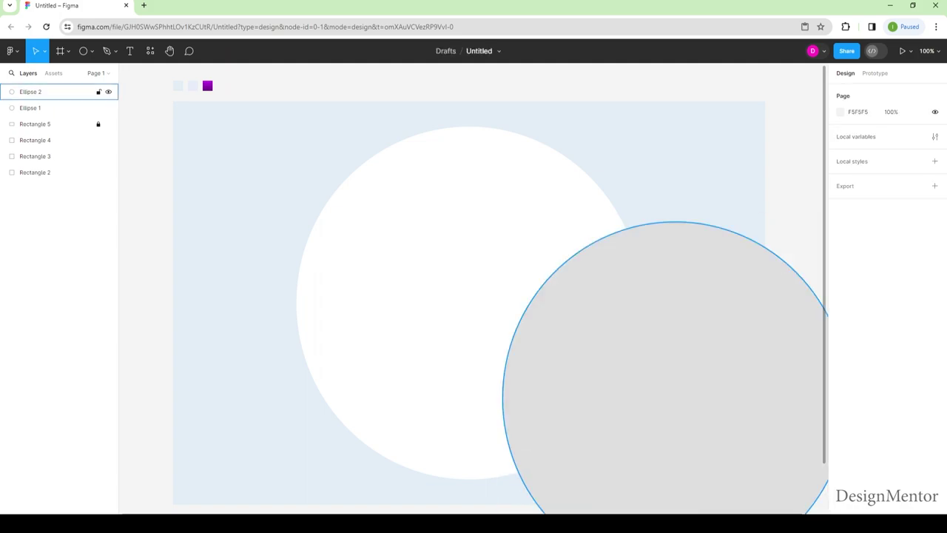
click(30, 91)
- Resize the grey circle to 550×550 and centre it inside the white circle
click(853, 132)
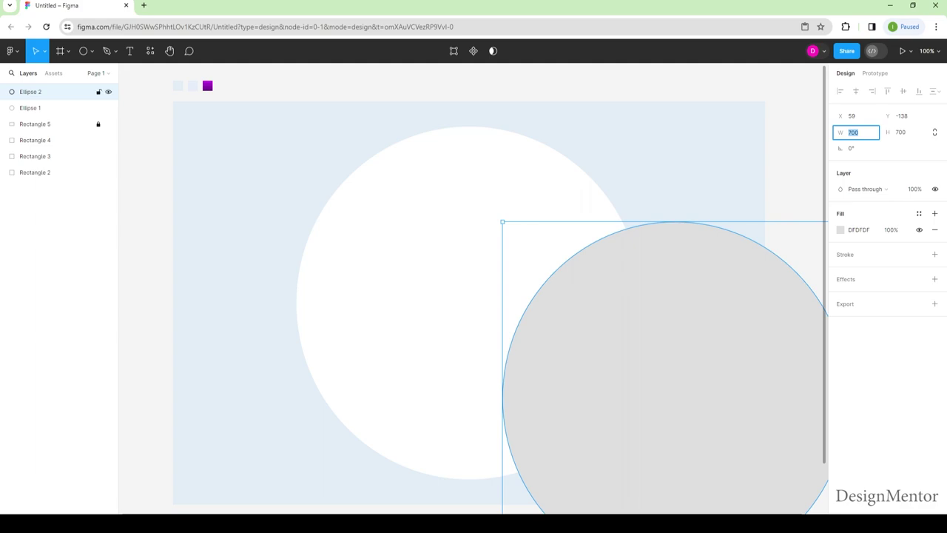
drag(666, 407, 576, 357)
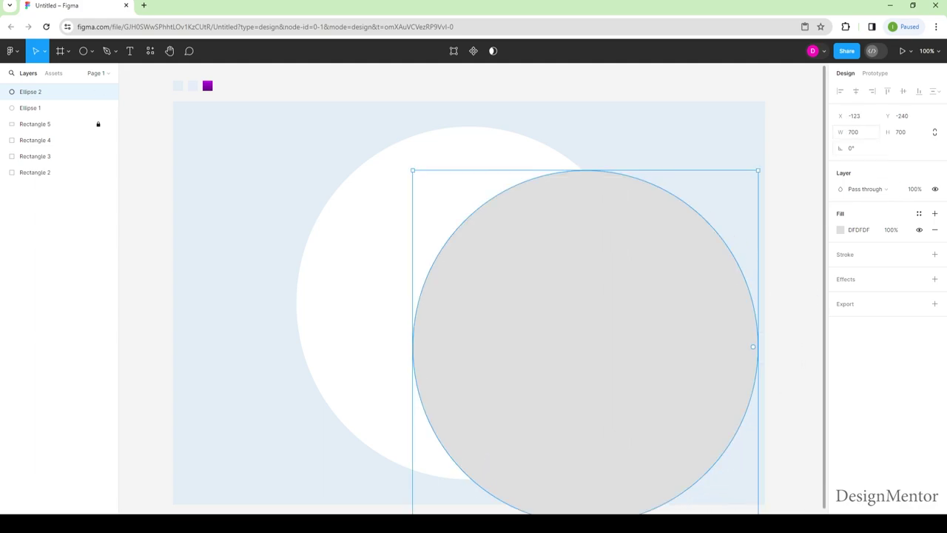
click(853, 132)
text(550)
key(Tab)
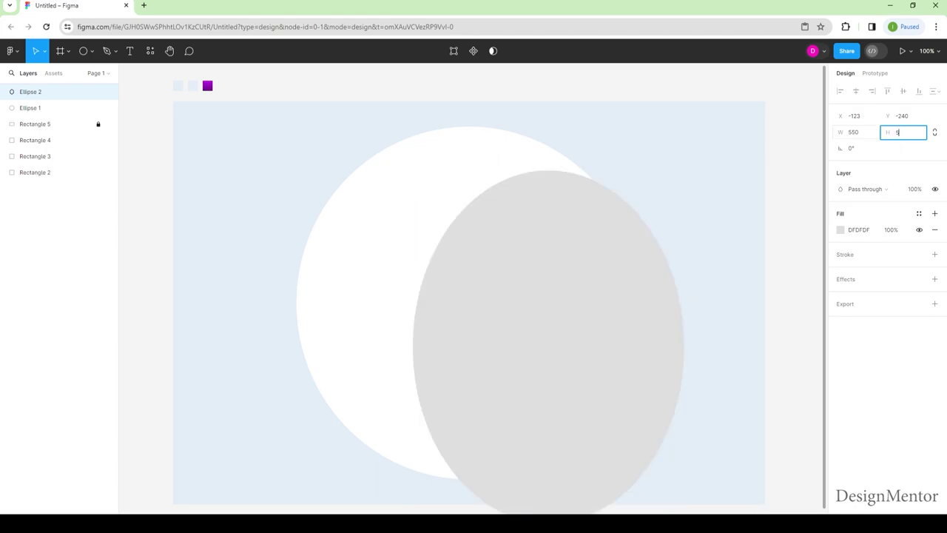
text(500)
key(Return)
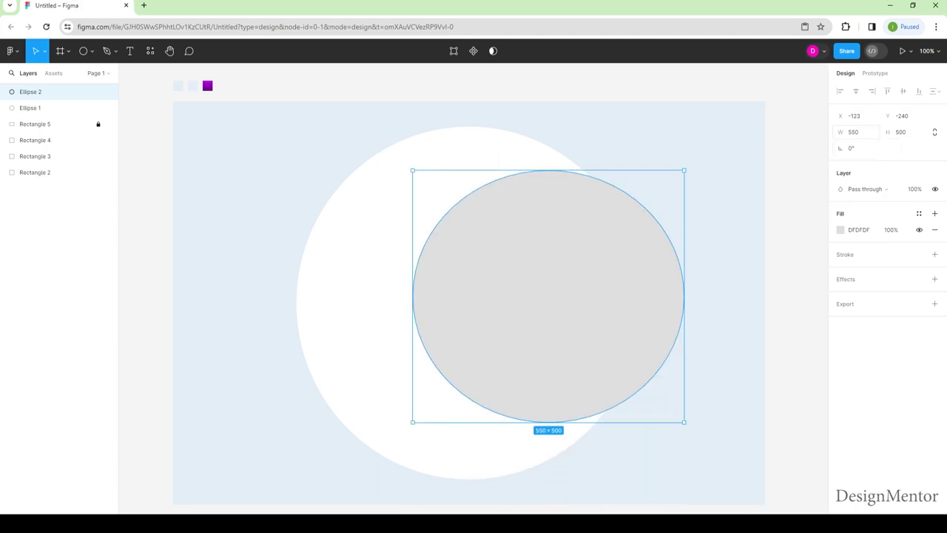
click(901, 132)
text(550)
key(Return)
drag(548, 308, 469, 302)
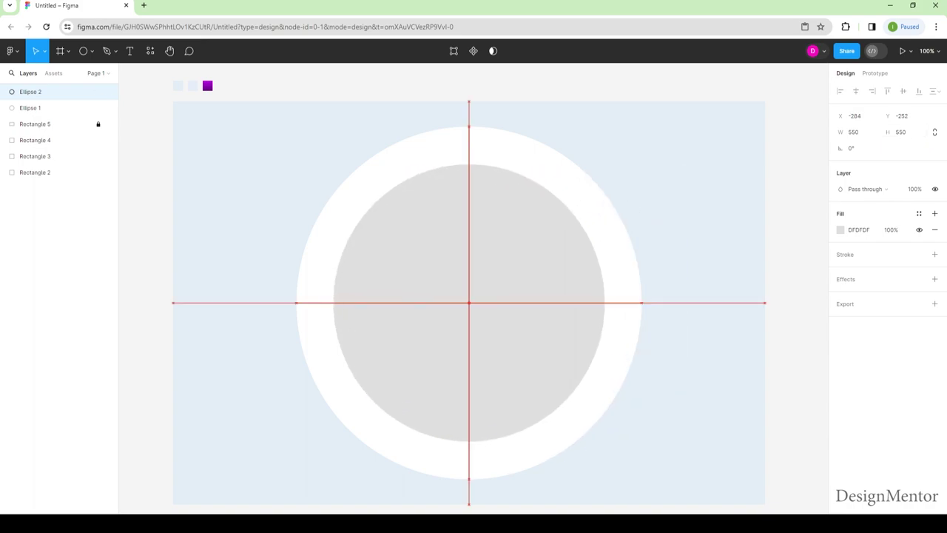
- Subtract the inner grey circle from the white circle to make a ring
key(Escape)
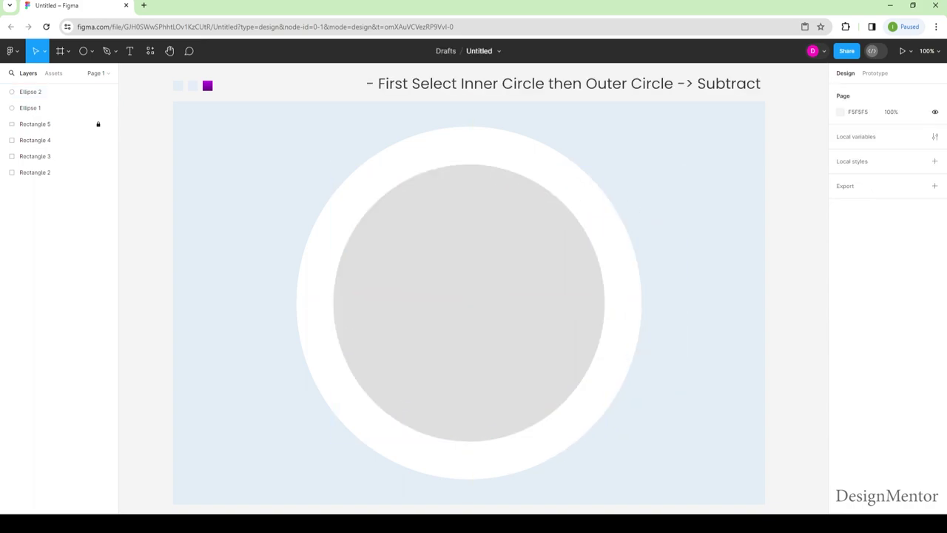
click(33, 91)
shift+click(33, 107)
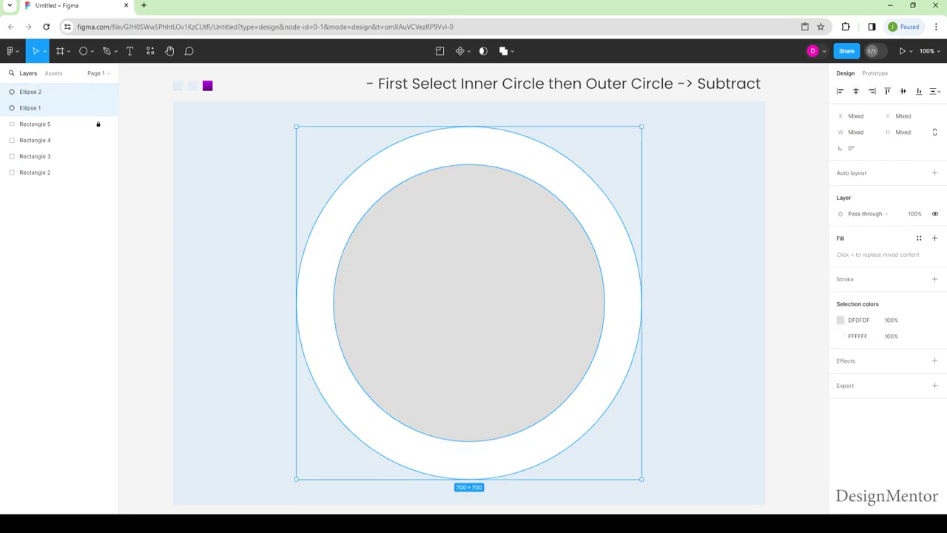
click(506, 50)
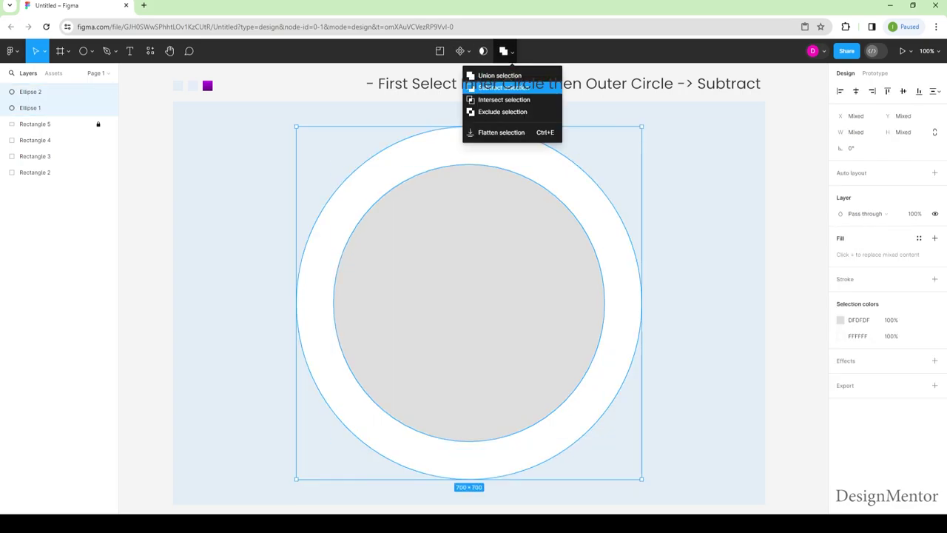
click(503, 87)
key(Escape)
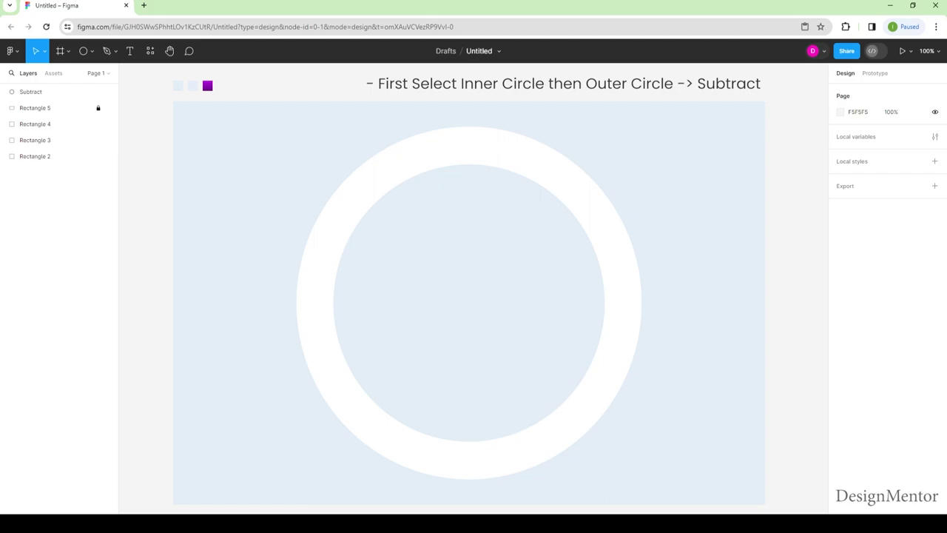
- Copy the Subtract ring
click(33, 92)
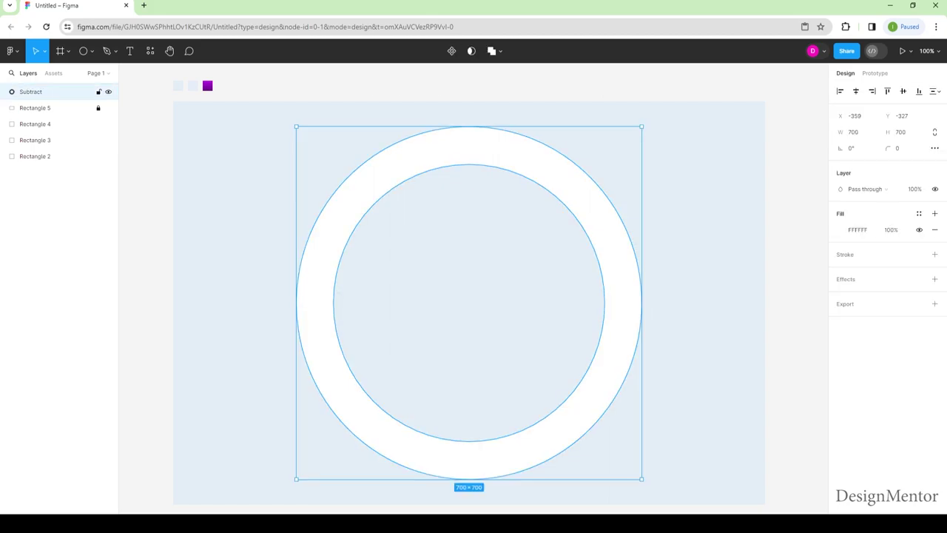
right_click(517, 162)
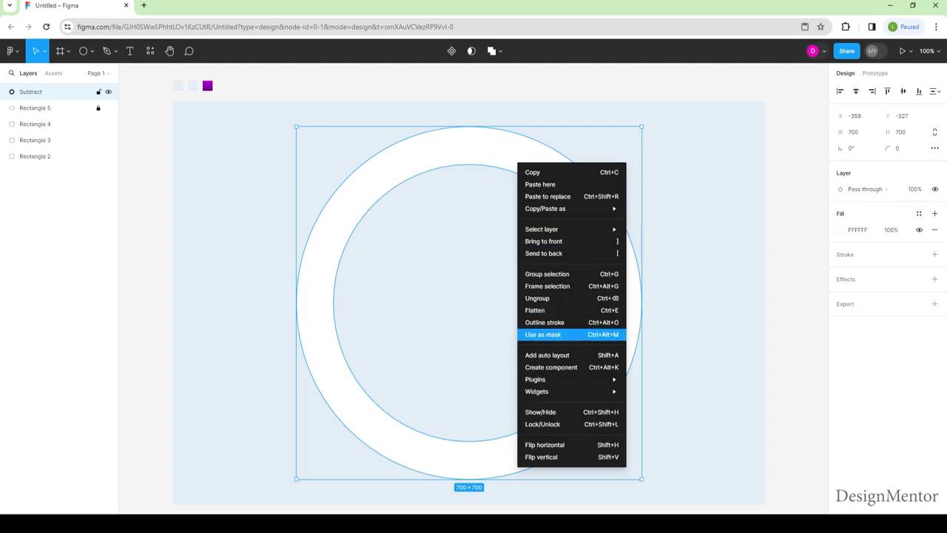
click(533, 171)
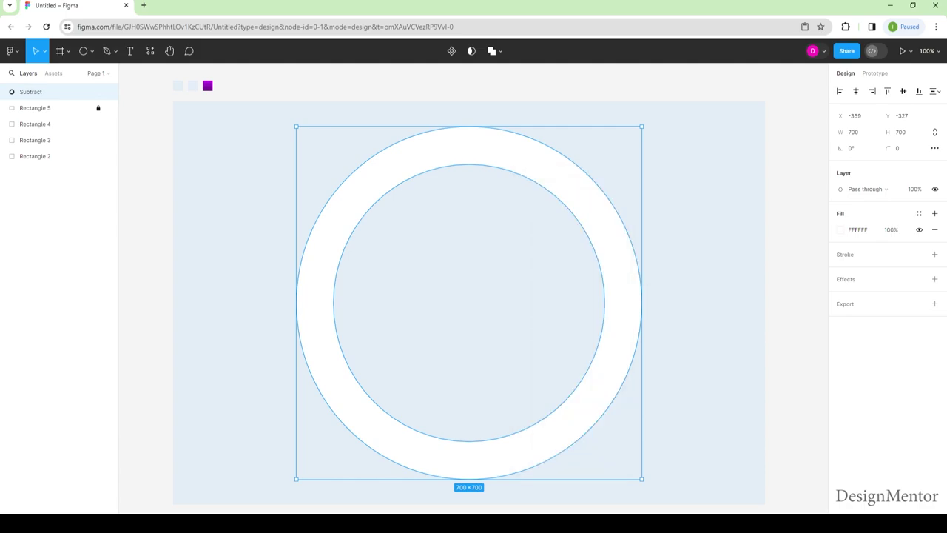
- Paste a copy of the ring and keep a drop shadow on the original white ring
right_click(547, 166)
click(565, 189)
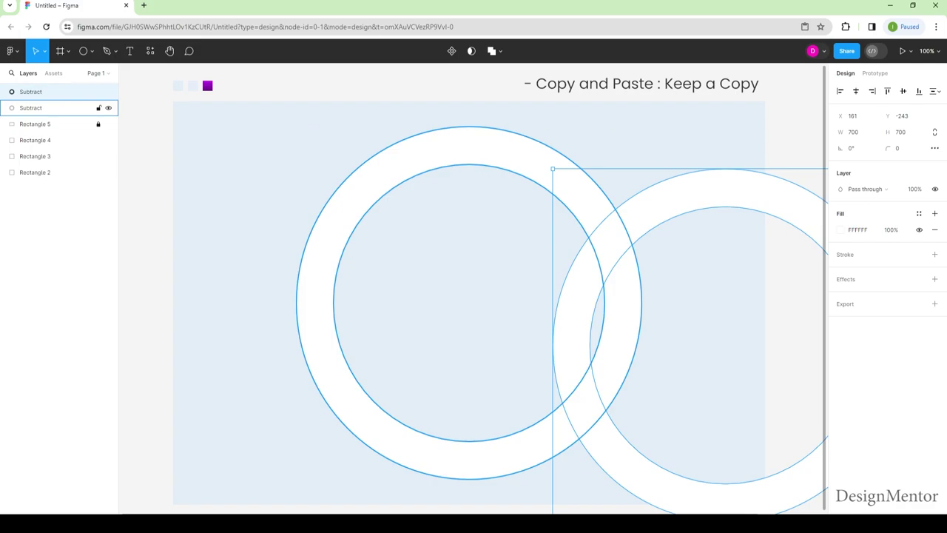
key(Escape)
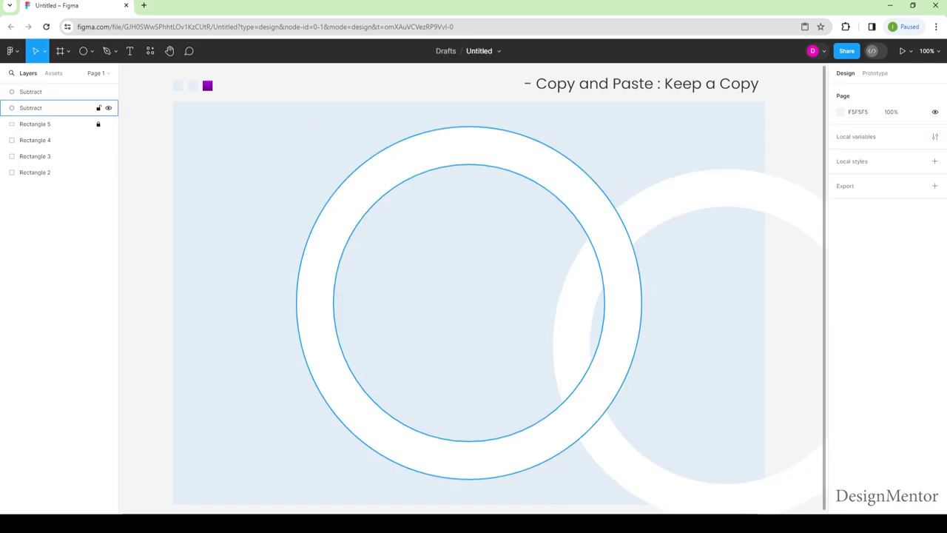
click(44, 107)
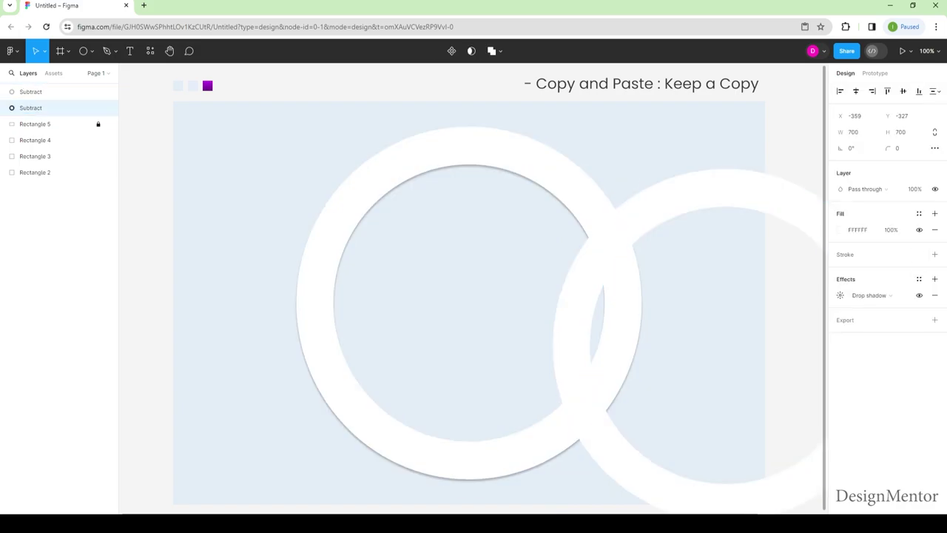
click(872, 295)
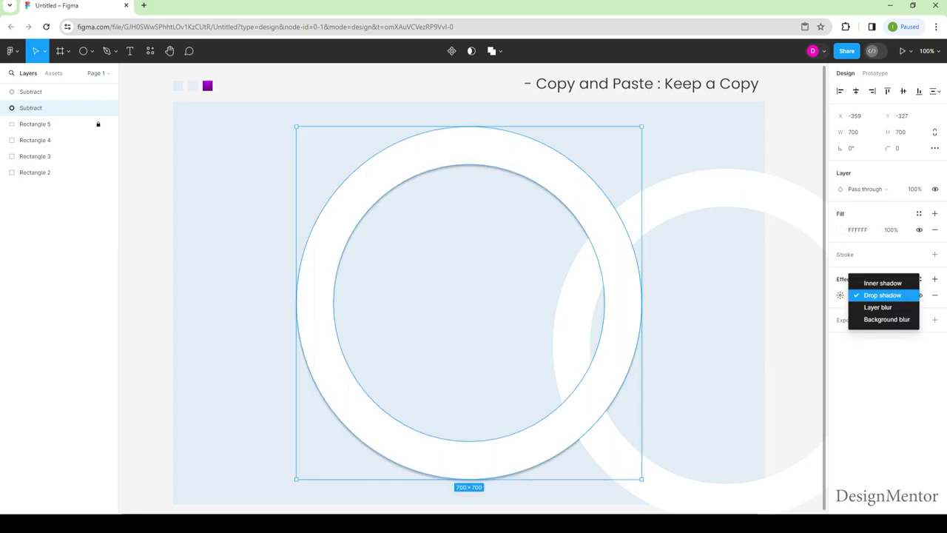
key(Escape)
key(Escape)
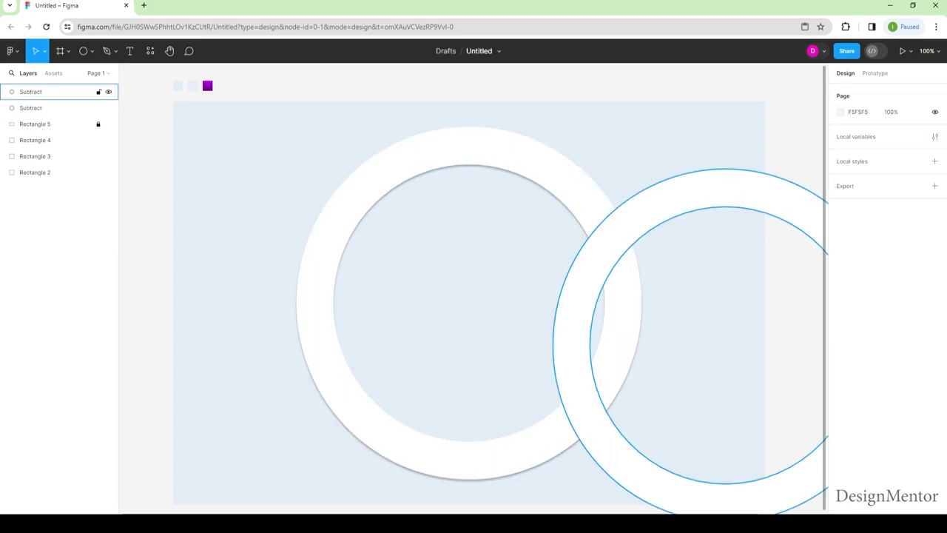
- Fill the copied ring with the purple AB14D1 swatch and align it over the original
click(52, 92)
key(i)
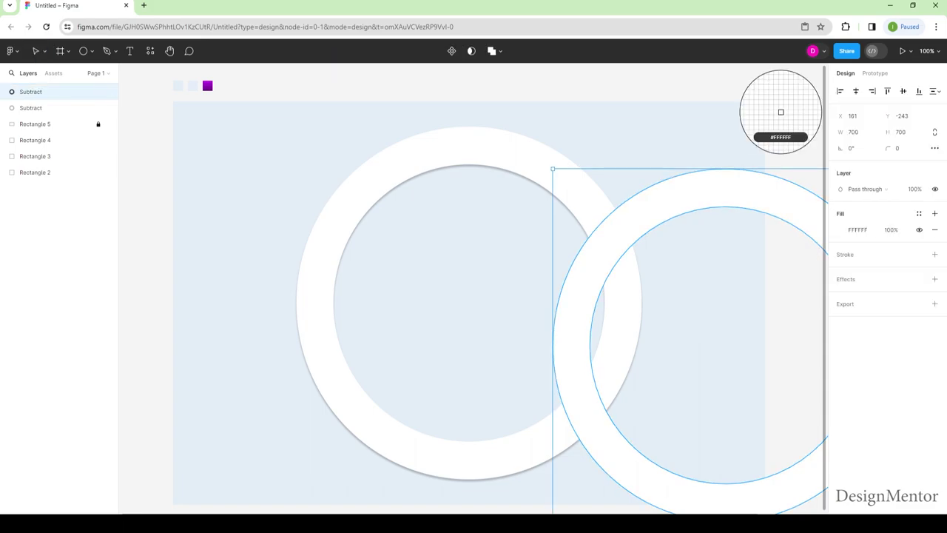
click(207, 86)
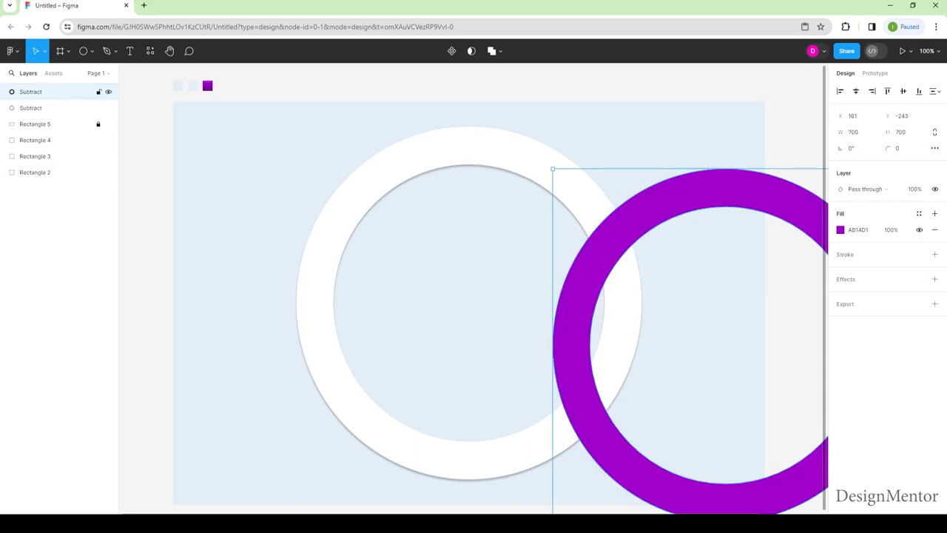
drag(740, 488, 355, 426)
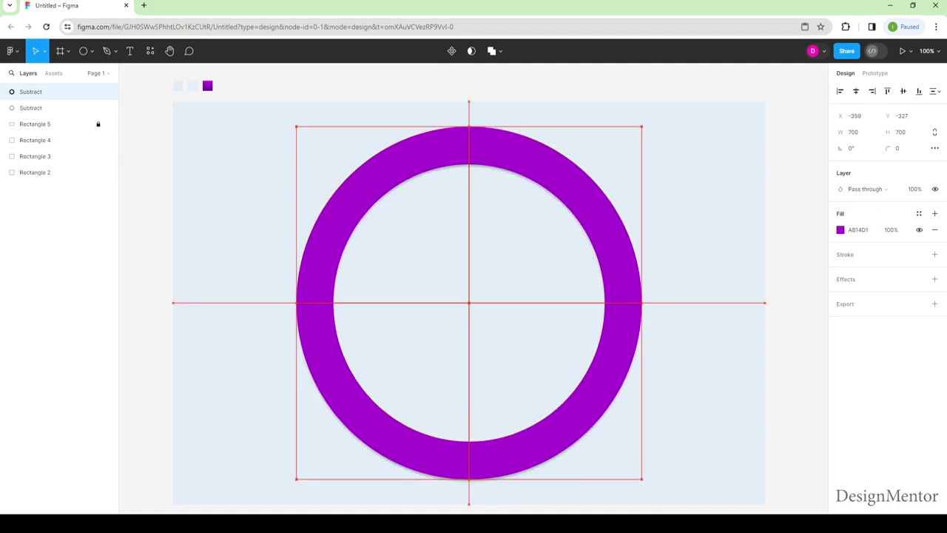
key(Escape)
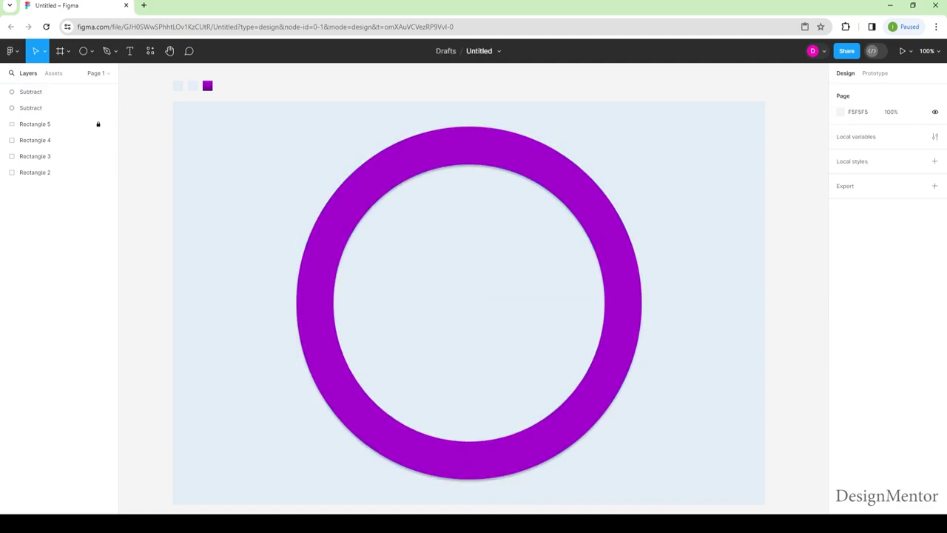
- Draw a vertical line through the ring's centre
click(91, 51)
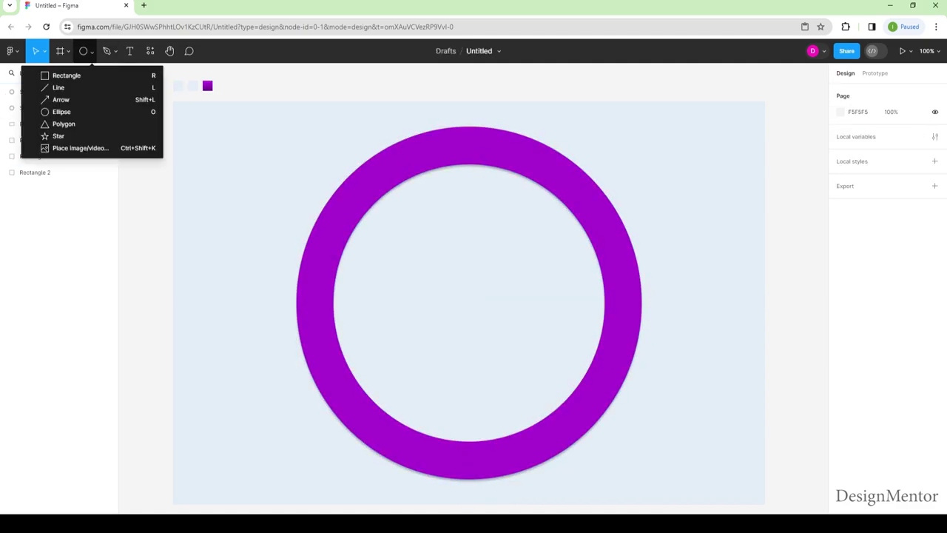
click(59, 87)
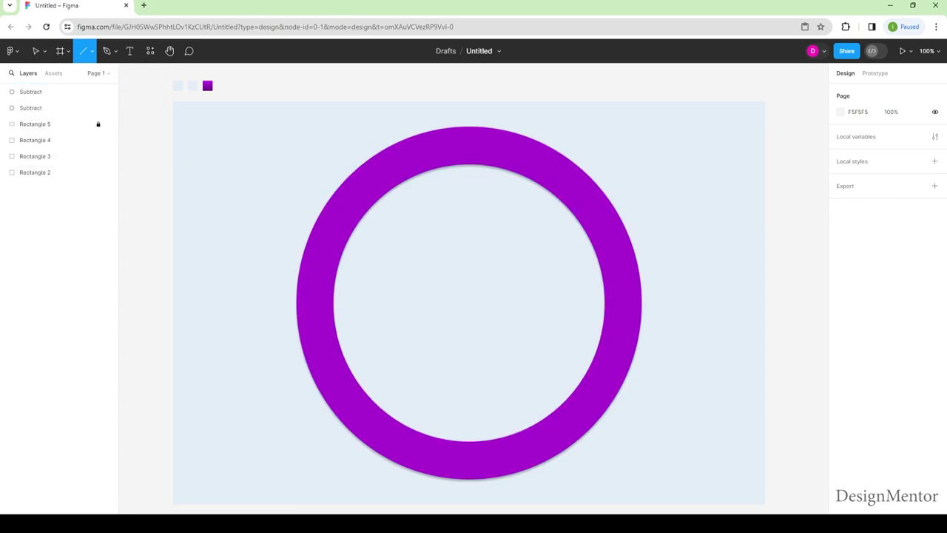
drag(465, 110, 464, 494)
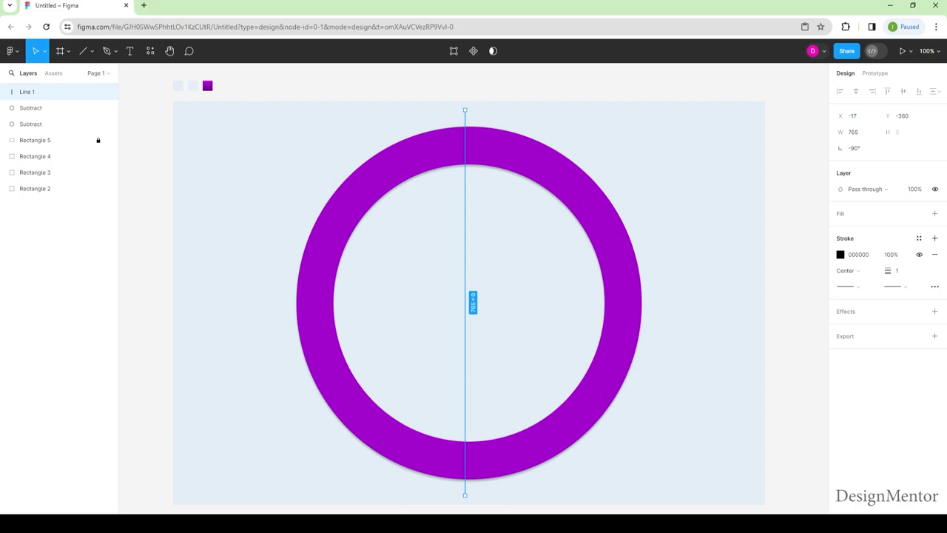
key(Escape)
- Duplicate the line and rotate the copy 90° to run horizontally through the centre
click(30, 91)
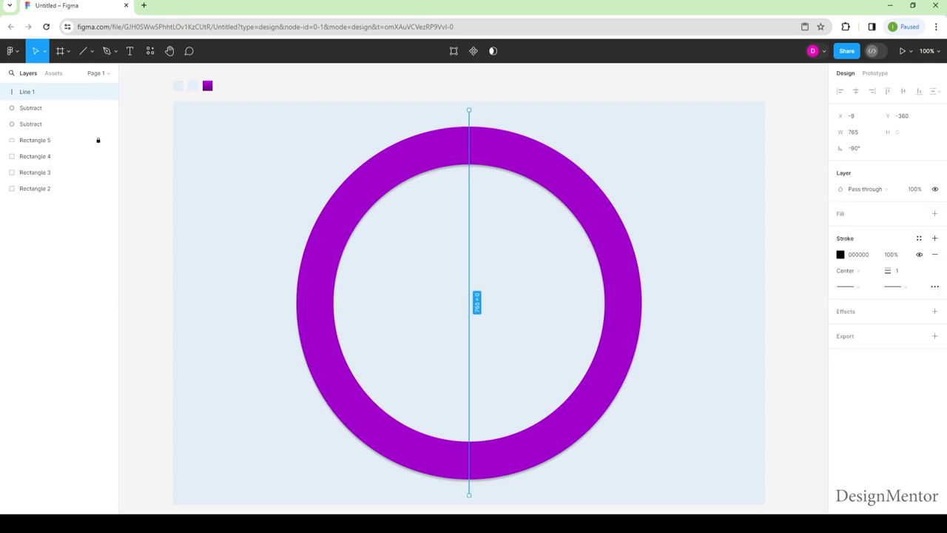
key(Escape)
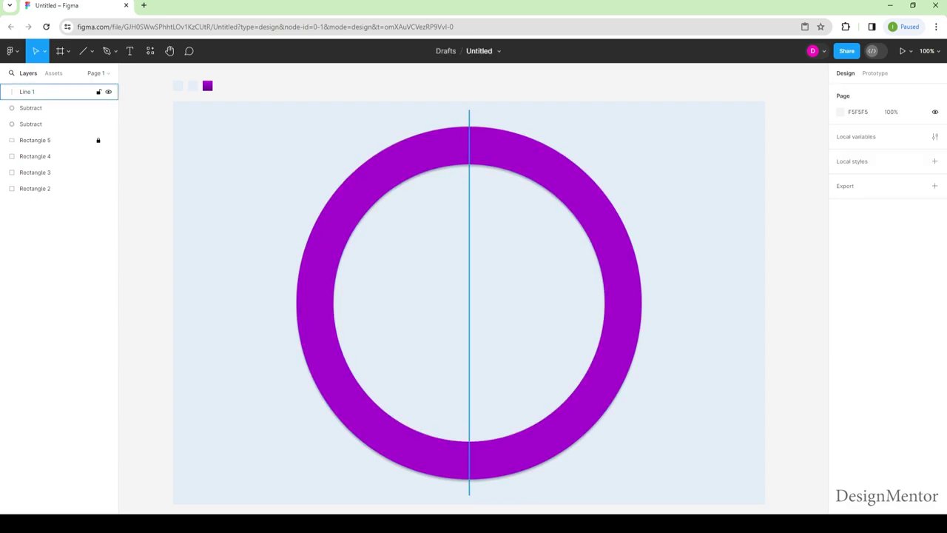
click(29, 91)
key(ctrl+d)
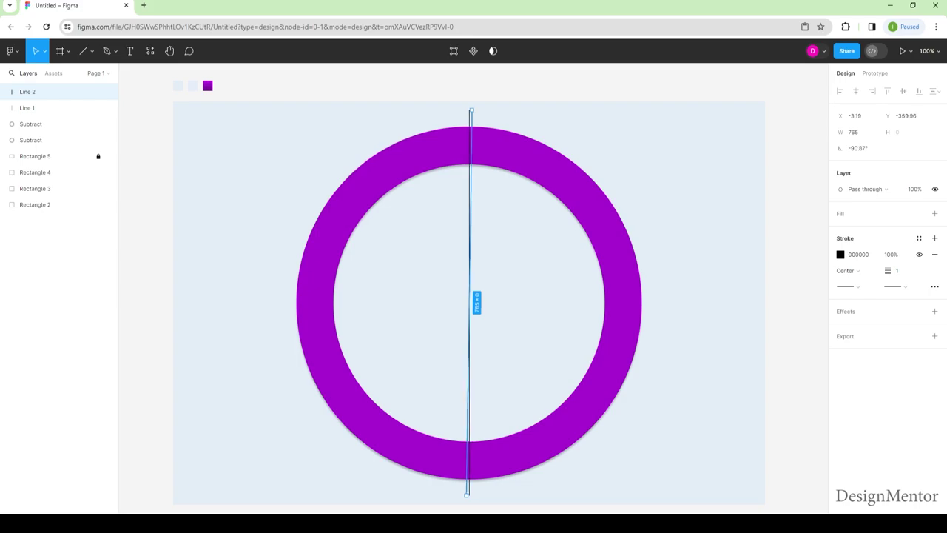
mouse_move(469, 104)
mouse_down()
mouse_move(661, 273)
mouse_move(662, 302)
mouse_up()
key(Escape)
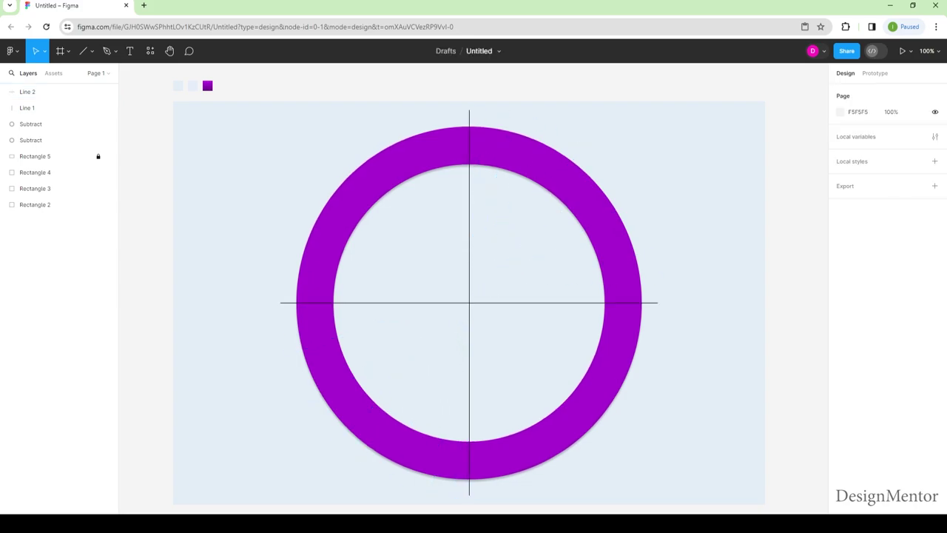
key(p)
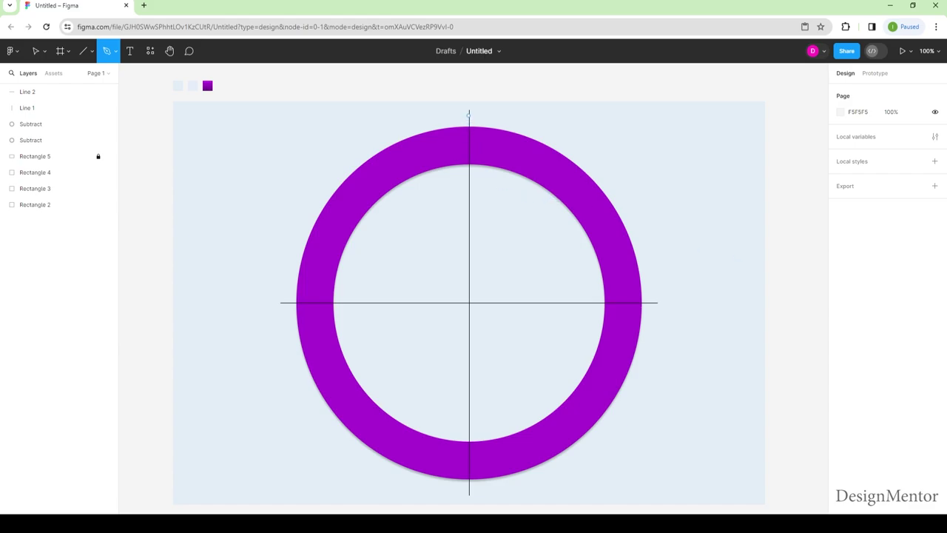
- Draw a closed wedge path from the ring's top to its centre covering the upper-left section
click(468, 114)
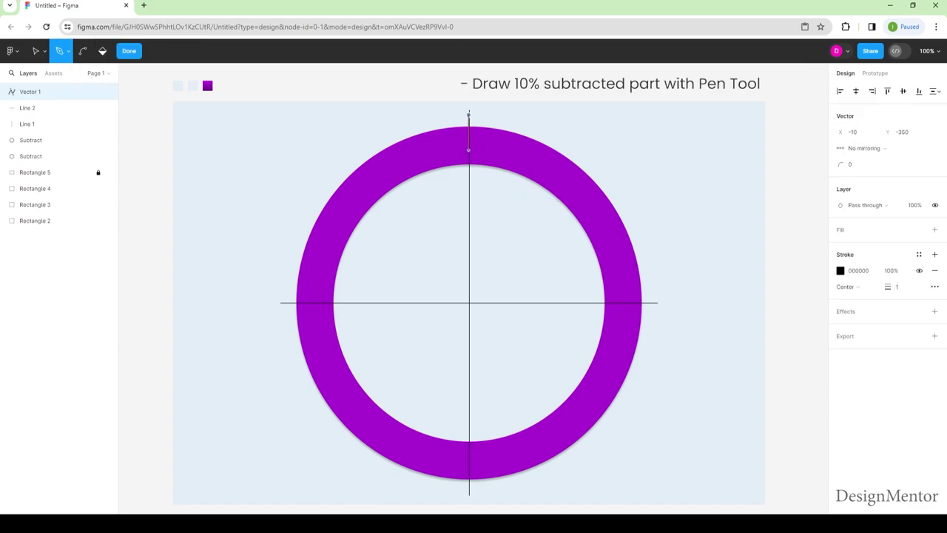
click(468, 302)
click(332, 164)
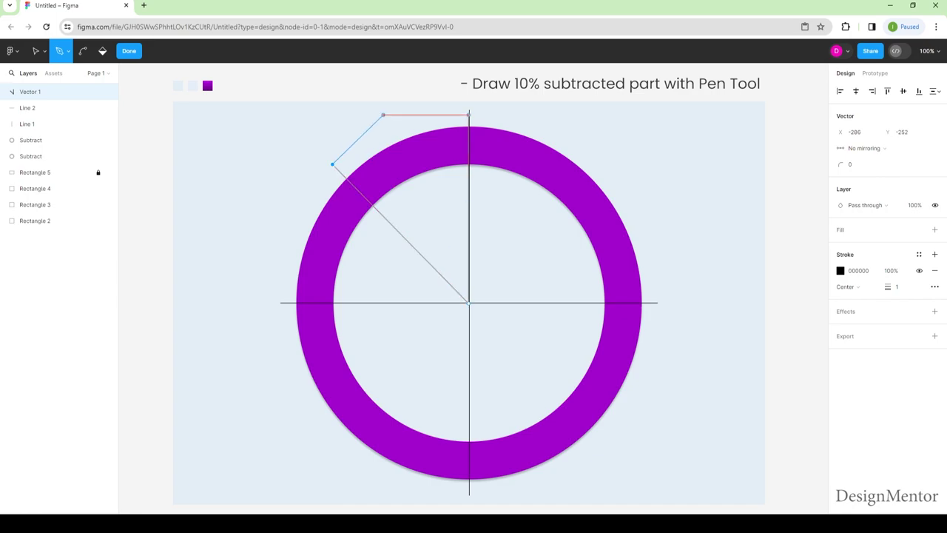
click(384, 115)
click(469, 114)
key(Escape)
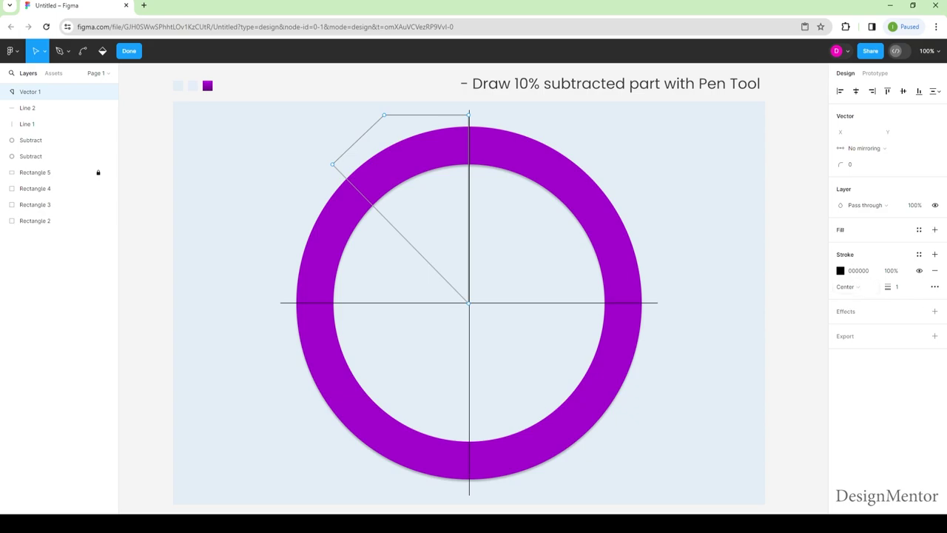
- Add a red FF0000 fill to the wedge
click(934, 229)
click(841, 246)
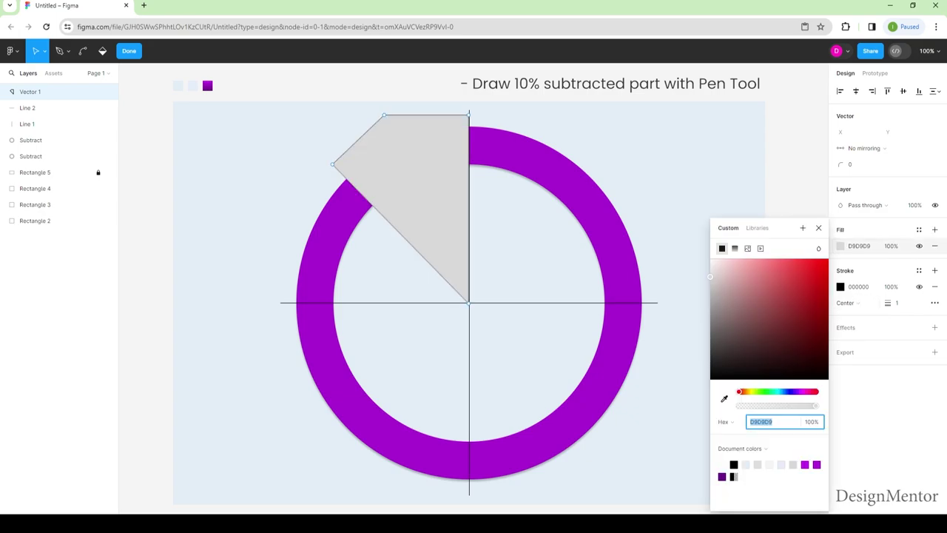
text(FF0000)
key(Return)
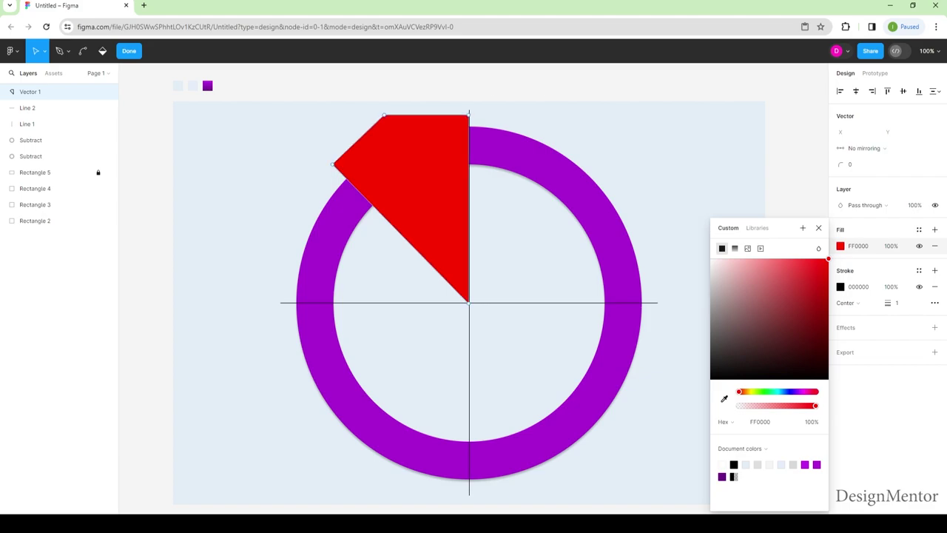
click(818, 227)
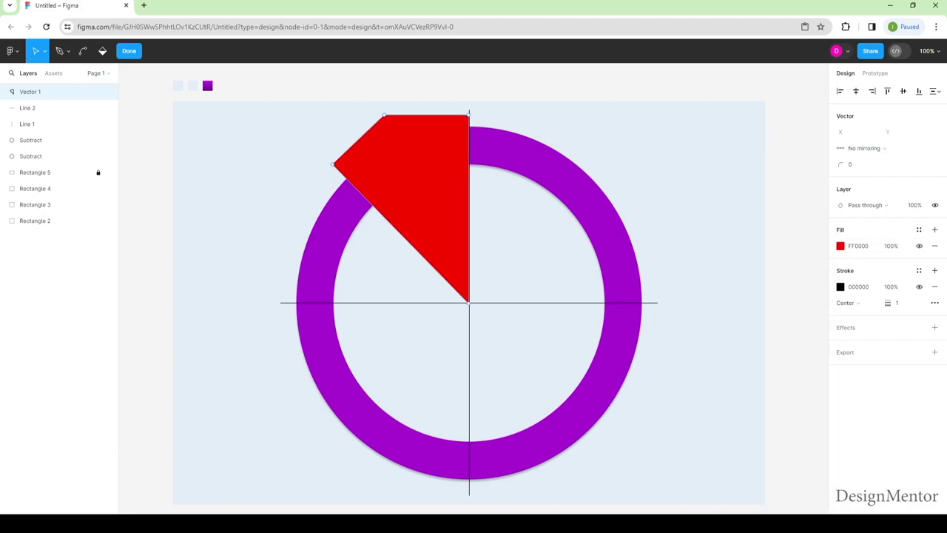
- Subtract the red wedge (Vector 1) from the purple ring to cut its upper-left gap
right_click(538, 173)
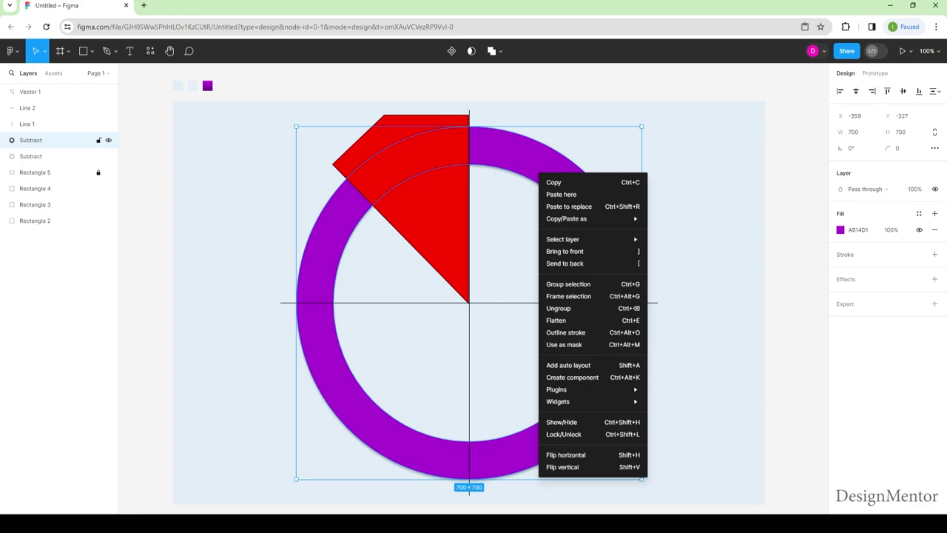
key(Escape)
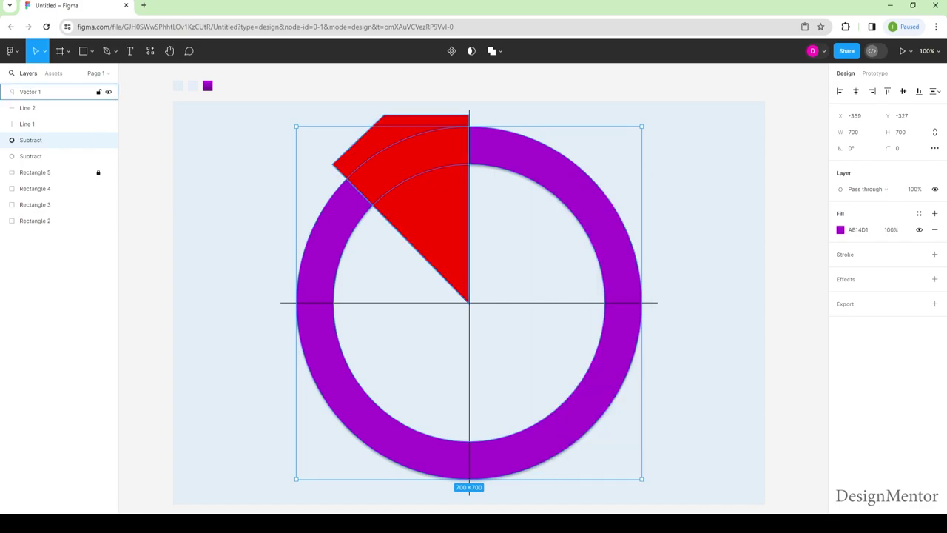
key(Escape)
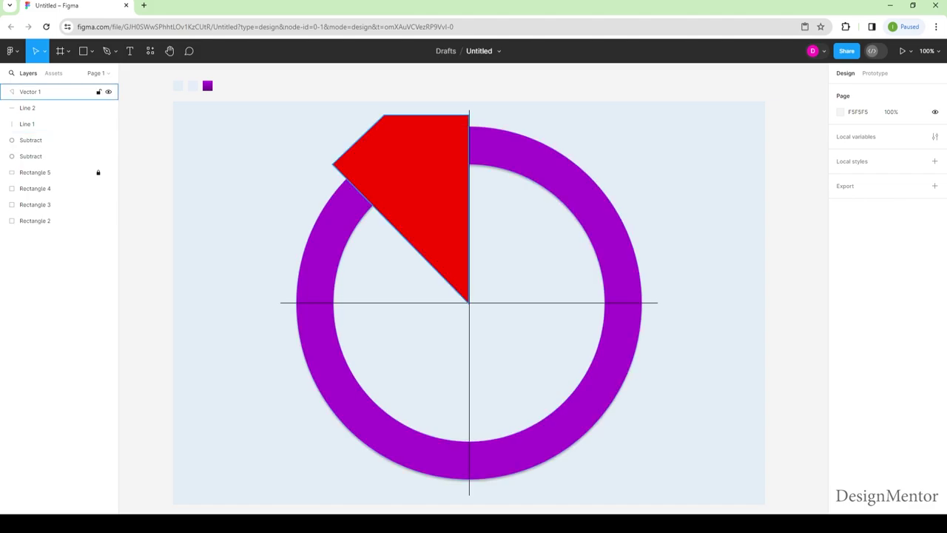
click(44, 91)
shift+click(33, 140)
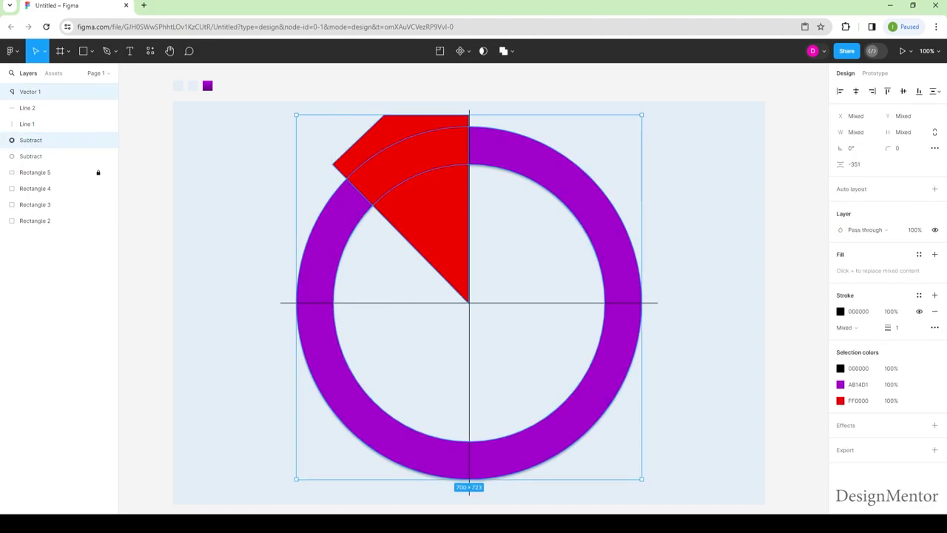
click(506, 50)
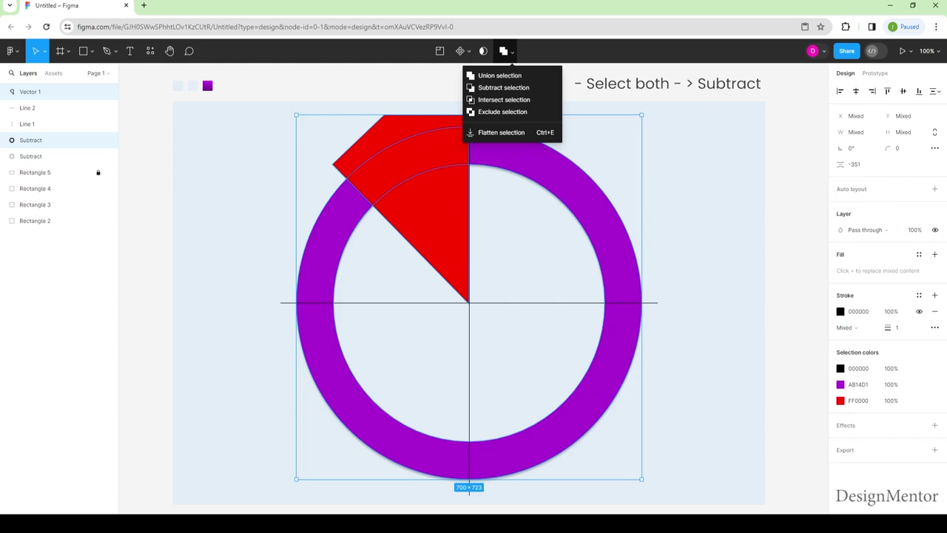
click(503, 87)
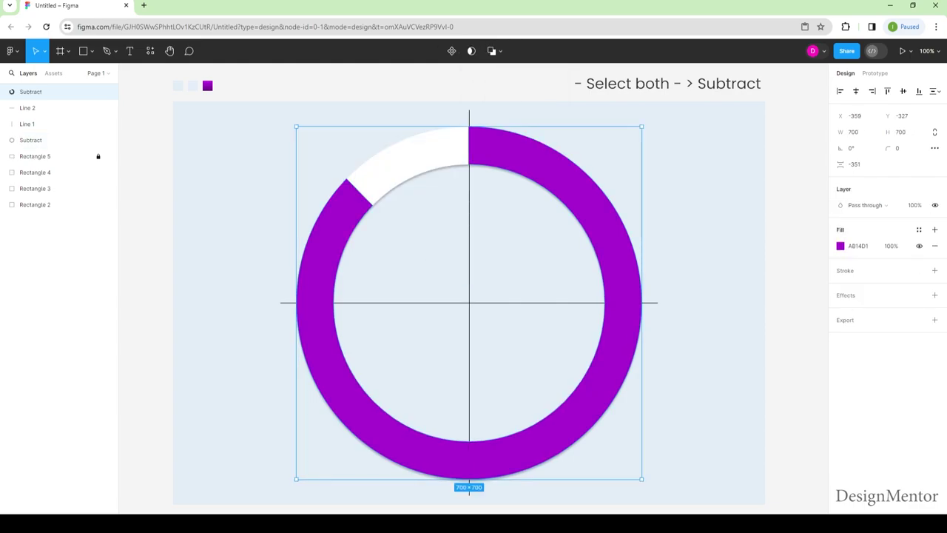
- Delete the vertical and horizontal guide lines
key(Escape)
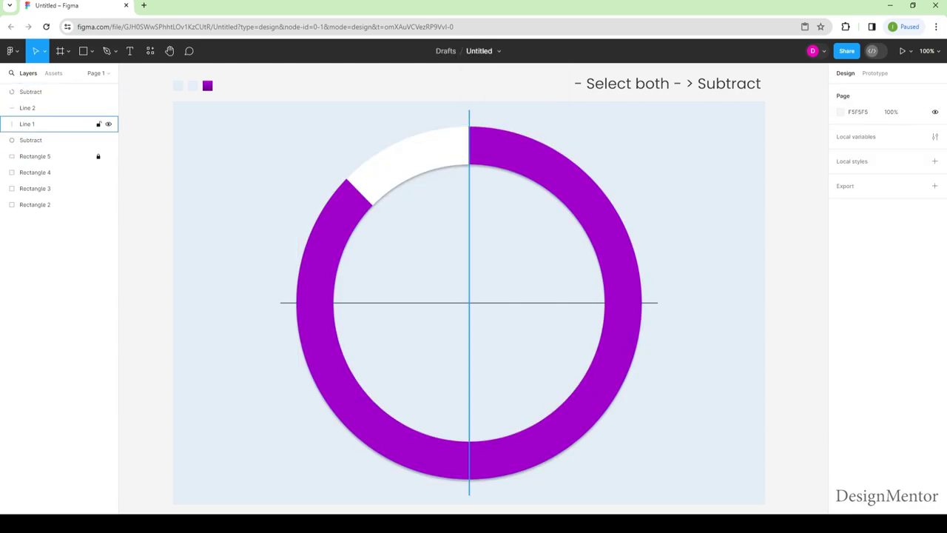
click(52, 124)
key(Delete)
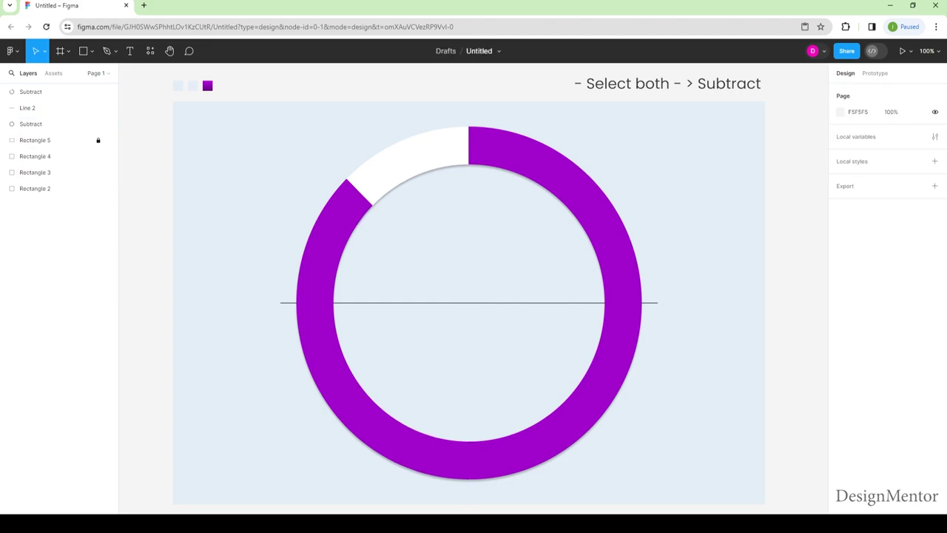
click(52, 107)
key(Delete)
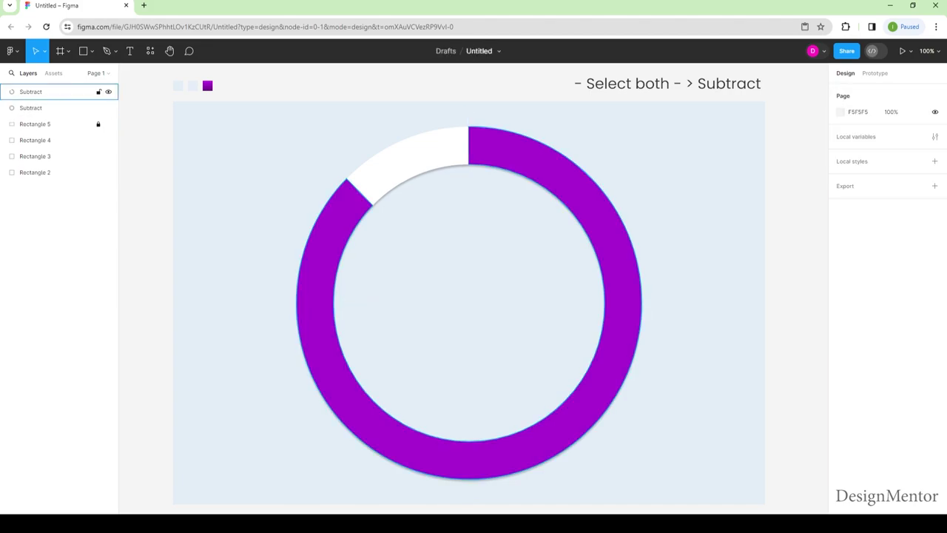
- Give the cut purple ring a 500 corner radius to round its end
click(52, 92)
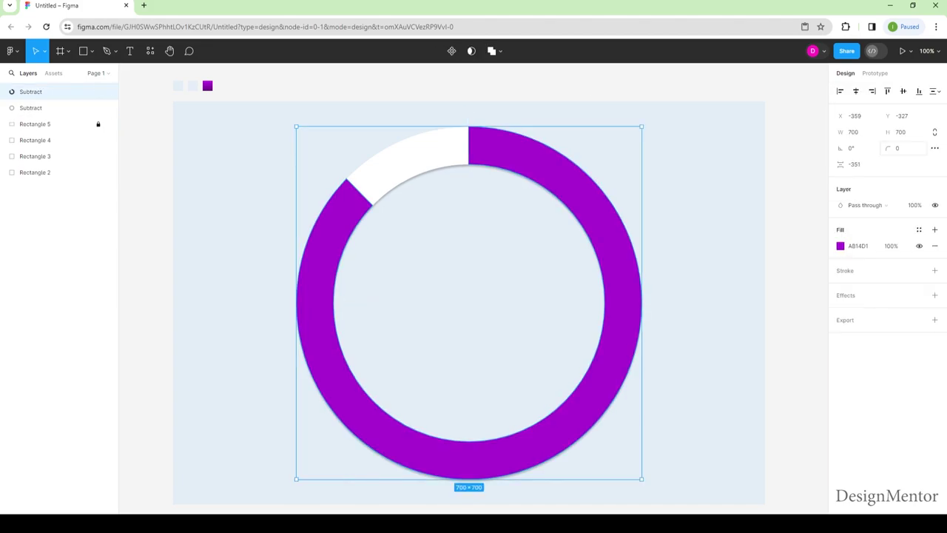
click(902, 148)
text(500)
key(Return)
key(Escape)
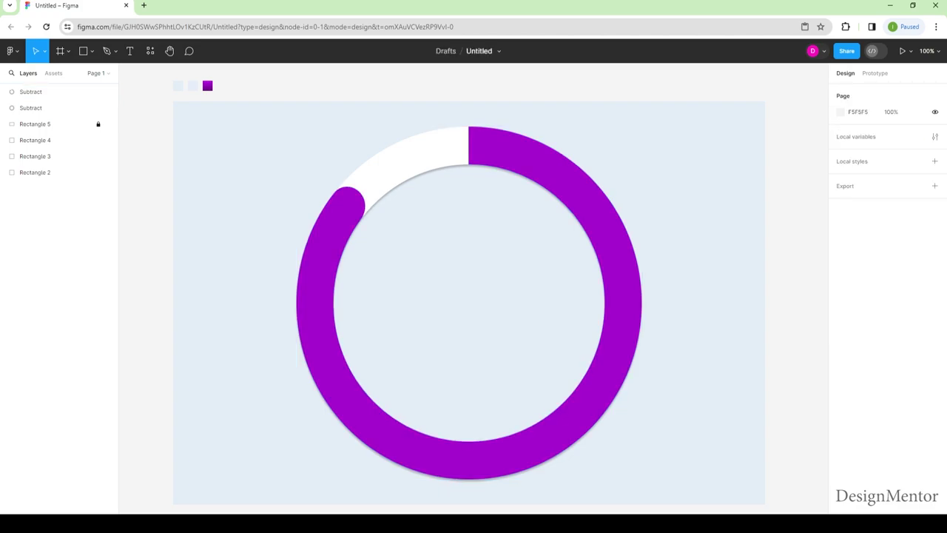
- Fill the ring with darker purple 8E11AE and switch the fill to a linear gradient
click(34, 92)
key(i)
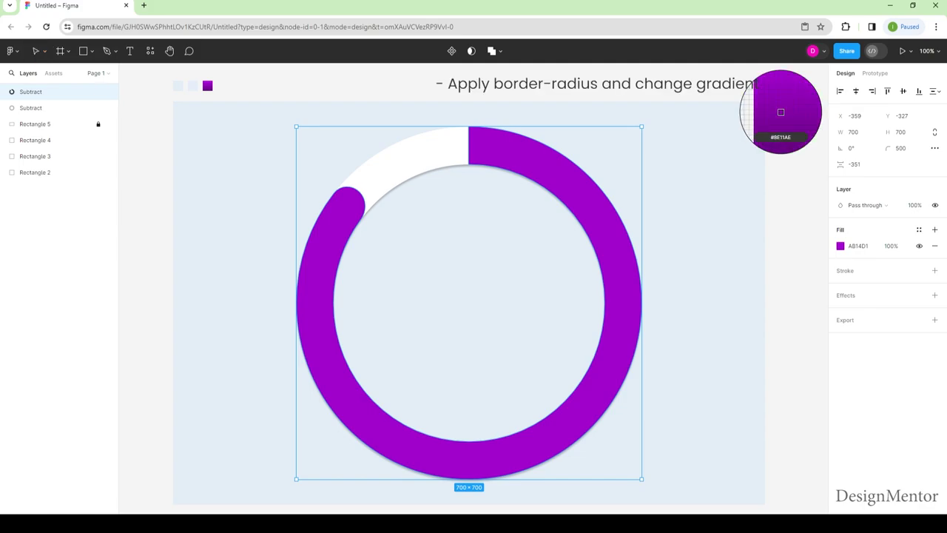
click(780, 111)
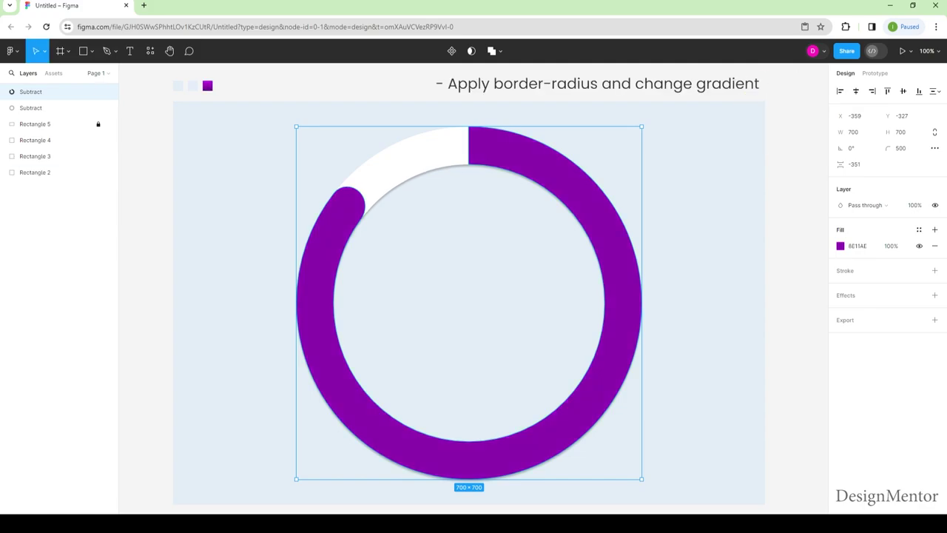
click(840, 246)
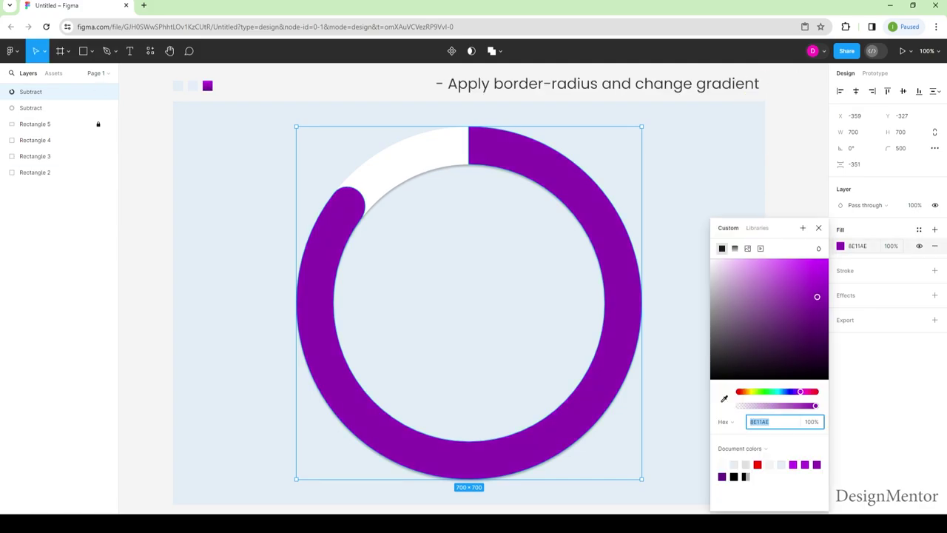
click(734, 248)
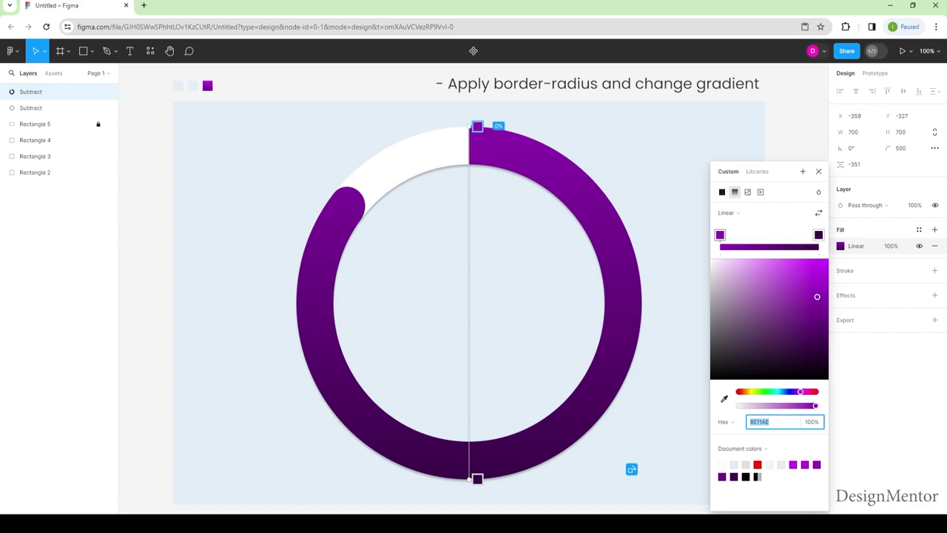
- Run the gradient from the arc's rounded end to the top, brightening the start stop to B917E2
click(478, 125)
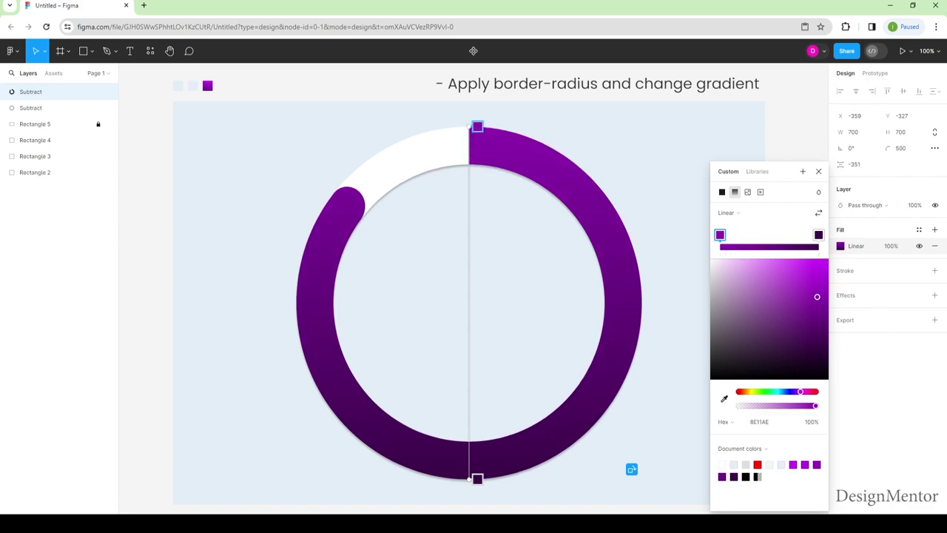
drag(477, 479, 548, 154)
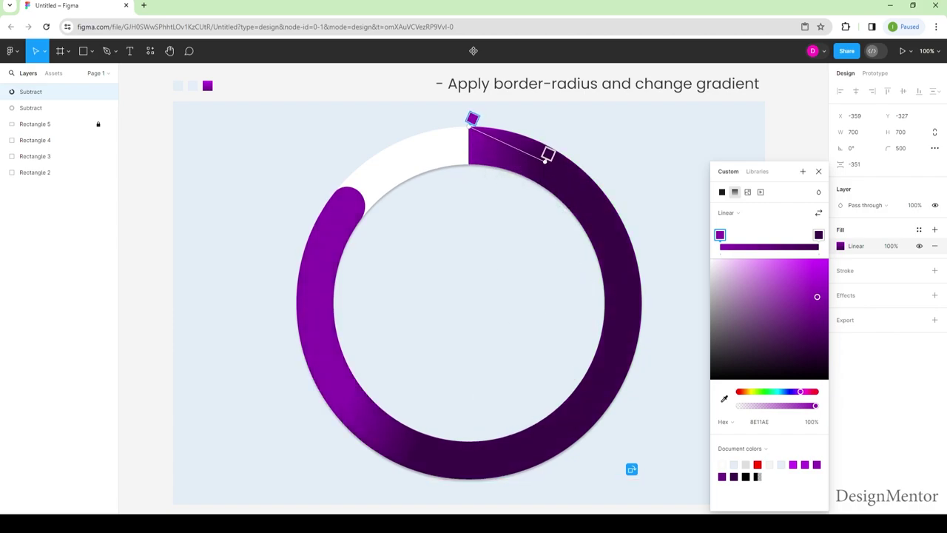
drag(472, 118, 349, 194)
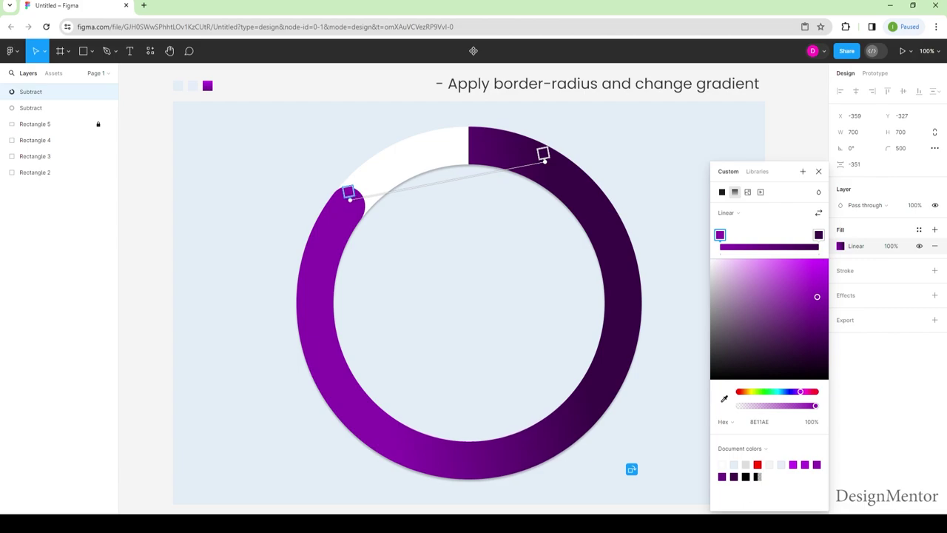
mouse_move(543, 154)
mouse_down()
mouse_move(492, 140)
mouse_move(504, 143)
mouse_up()
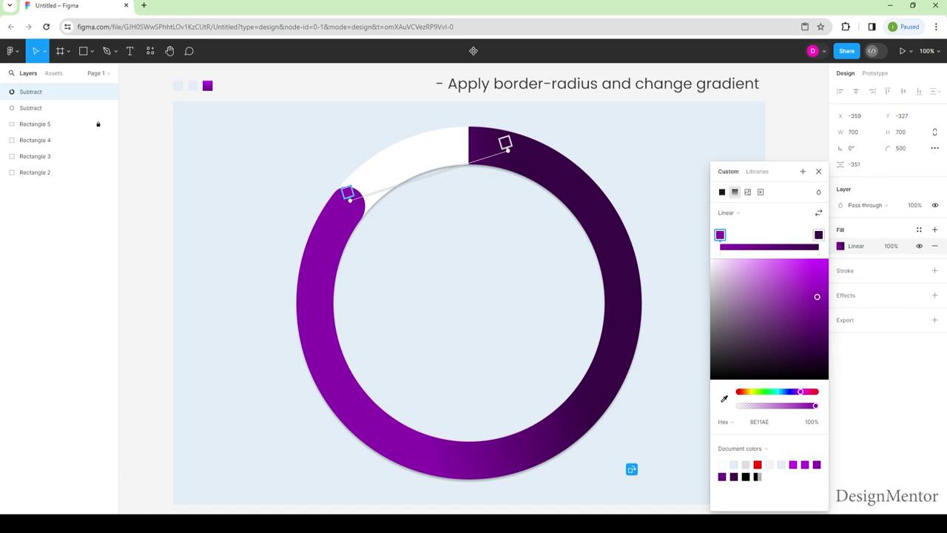
drag(816, 296, 816, 271)
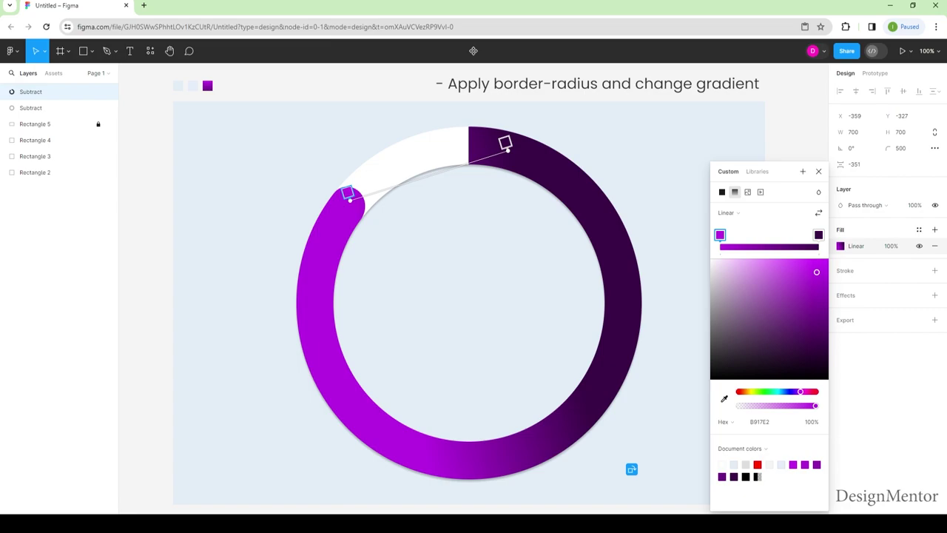
key(Escape)
key(Escape)
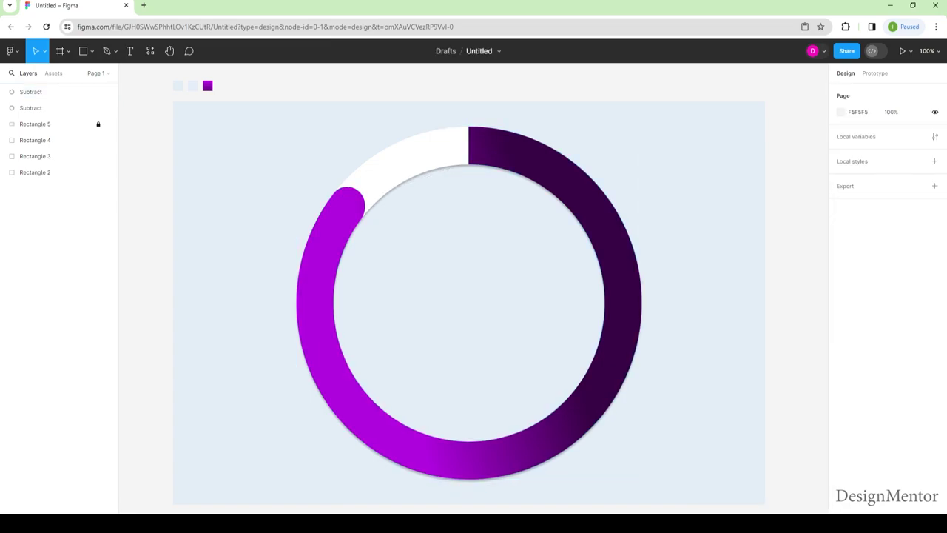
- Add a '90%' text label inside the ring
click(30, 91)
key(Escape)
key(t)
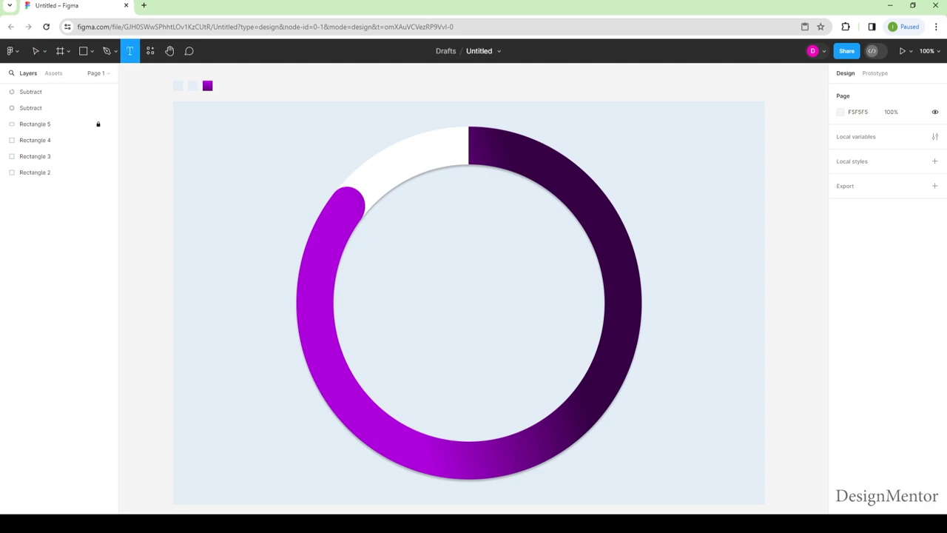
click(448, 302)
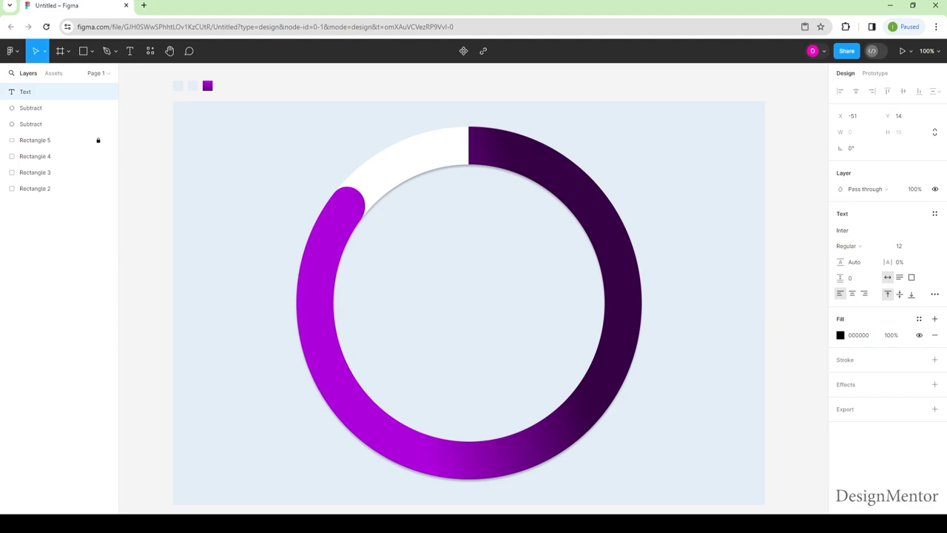
text(90)
text(%)
- Make the '90%' label Extra Bold at font size 72
key(ctrl+a)
click(861, 245)
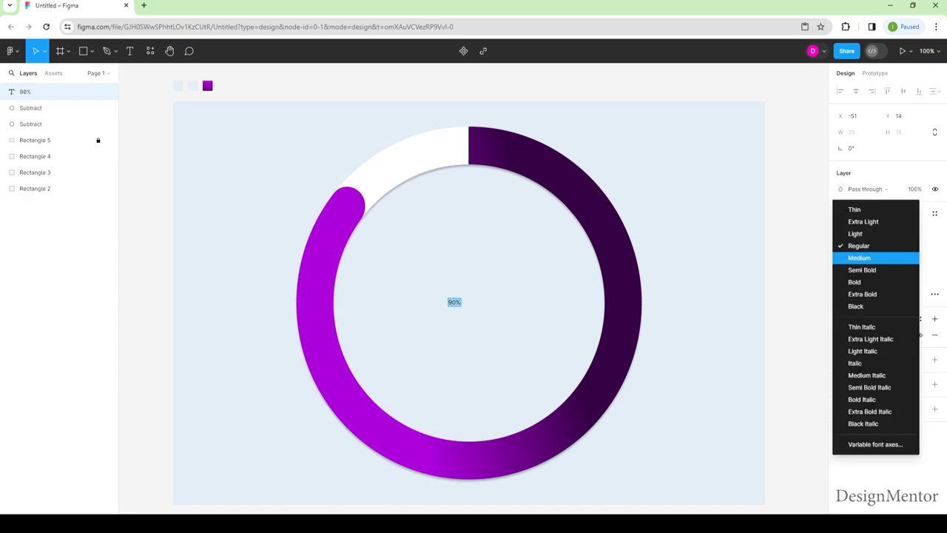
click(860, 291)
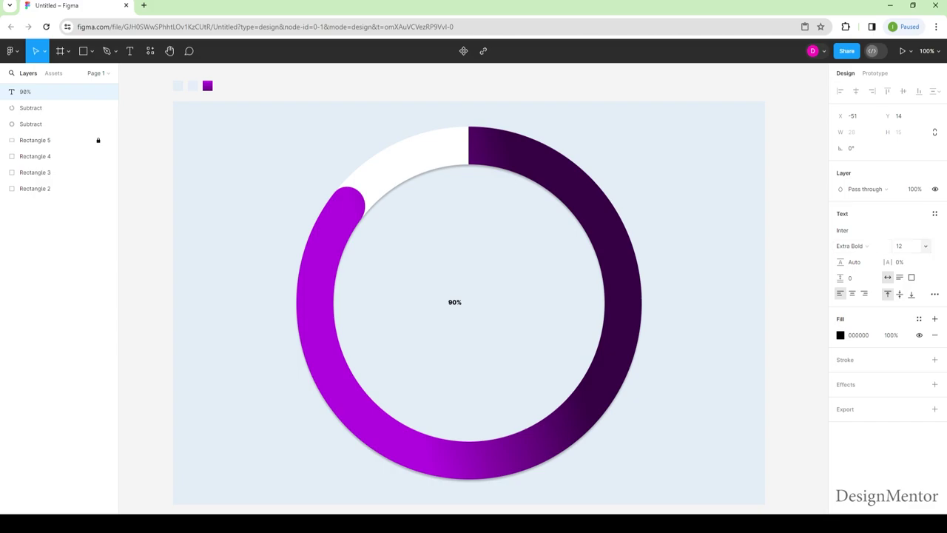
click(901, 246)
key(shift+Up)
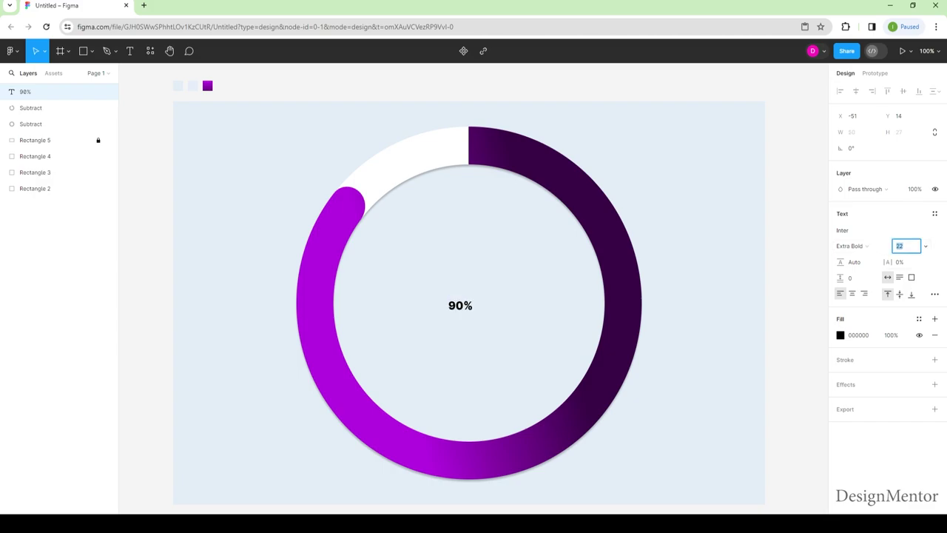
key(shift+Up)
key(shift+Up)
key(shift+Up)
key(shift+Up)
key(shift+Up)
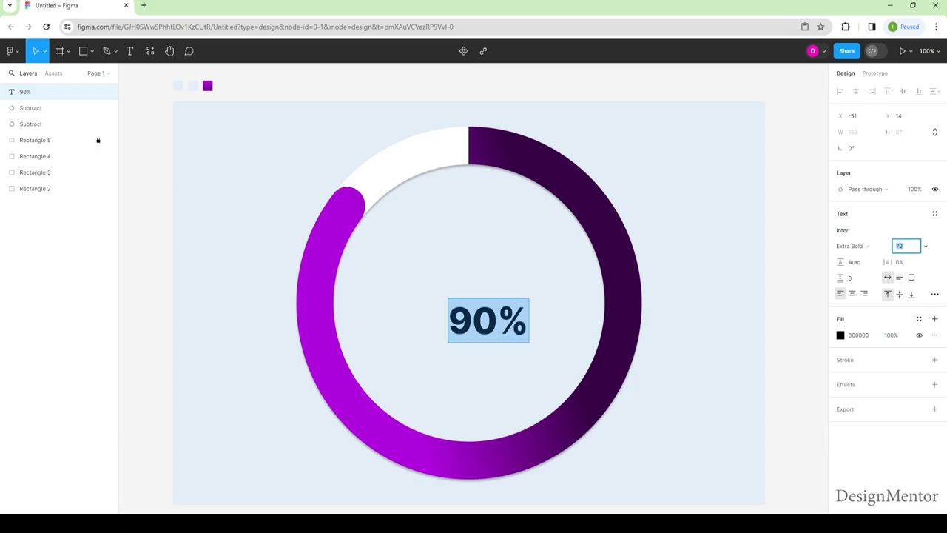
key(Escape)
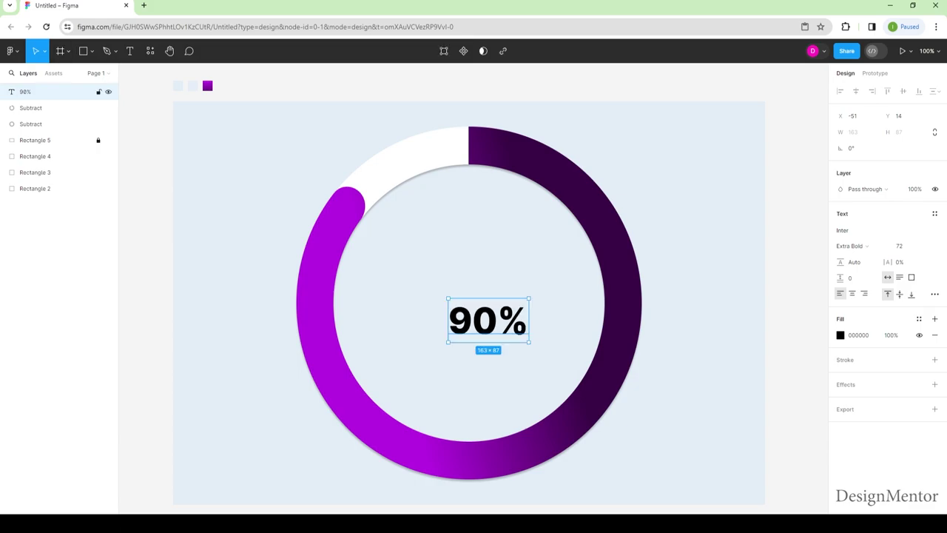
- Centre the '90%' label in the ring and colour it slate grey 738486
mouse_move(488, 319)
mouse_down()
mouse_move(482, 301)
mouse_move(468, 301)
mouse_up()
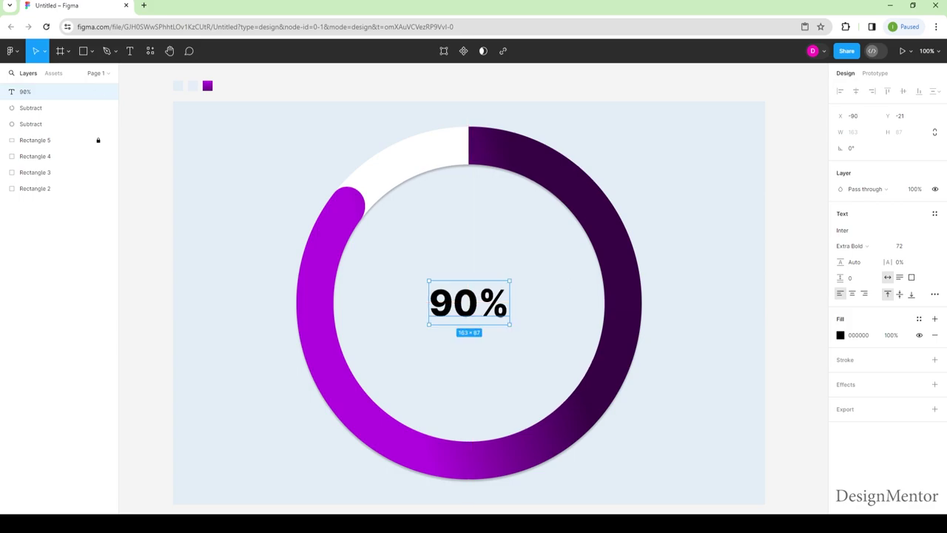
click(839, 335)
text(ECECEC)
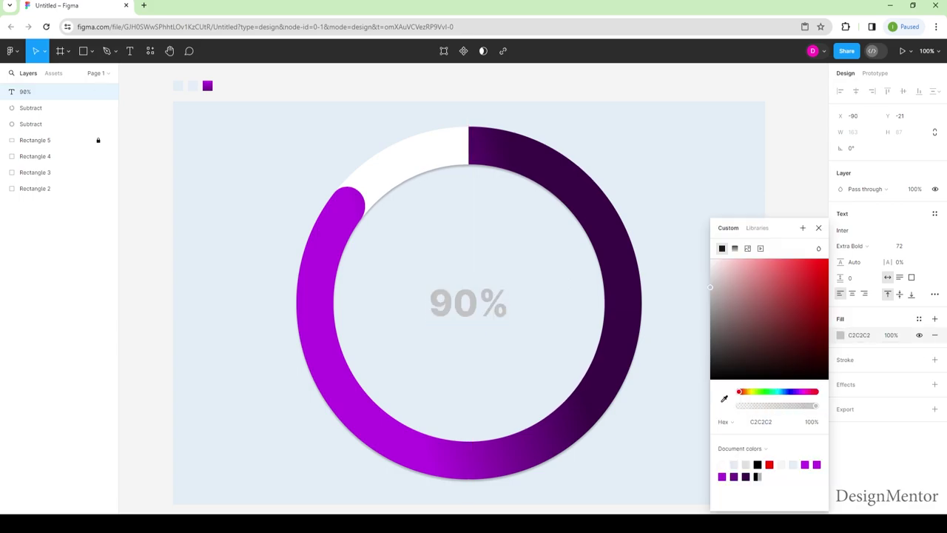
key(Return)
drag(710, 267, 723, 288)
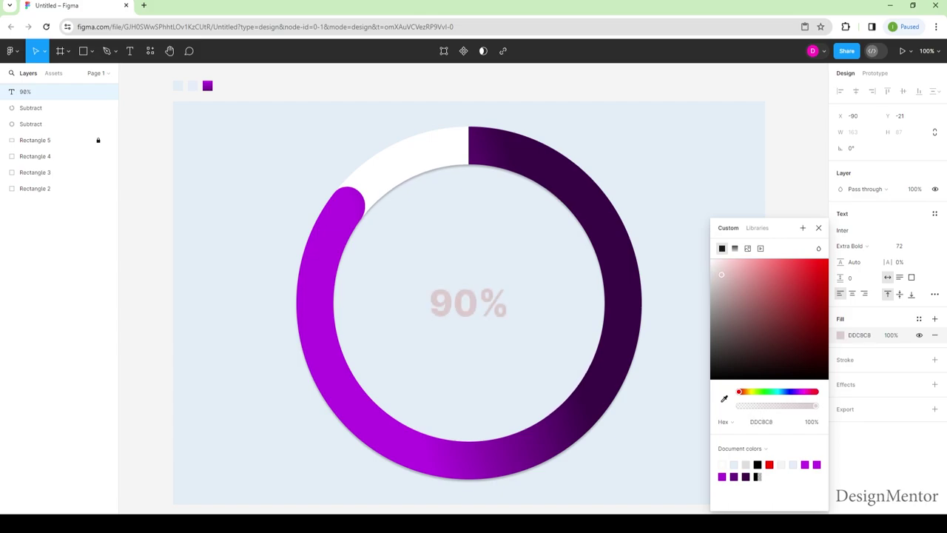
drag(739, 392, 778, 391)
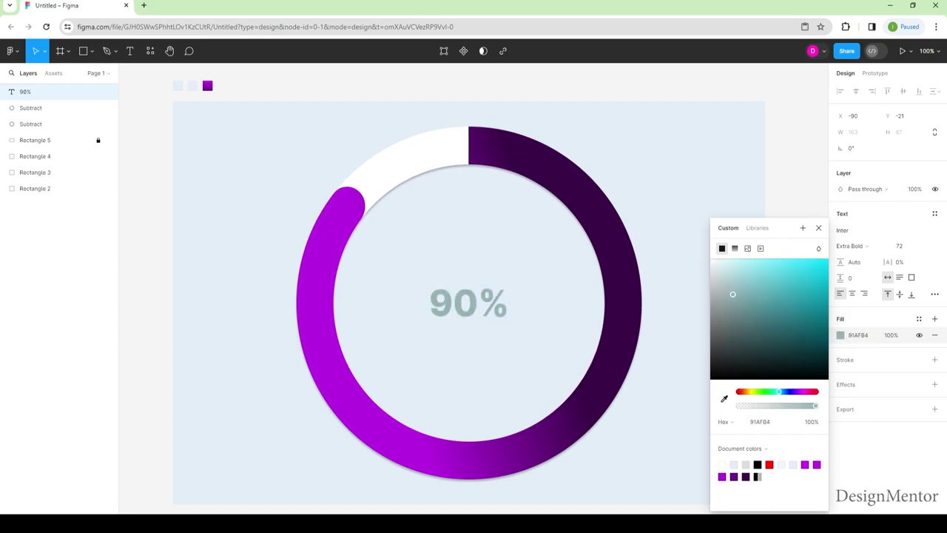
drag(723, 289, 721, 318)
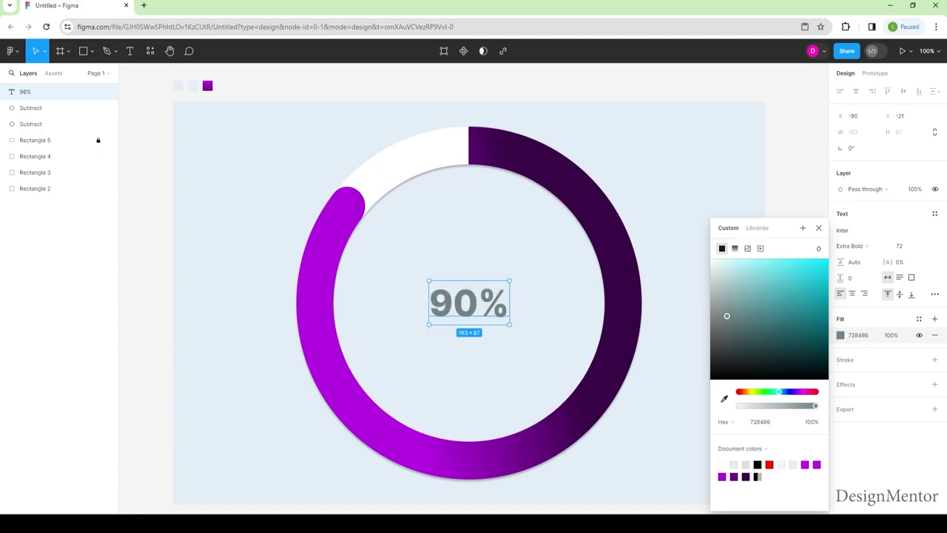
key(Escape)
- Change the label's font family to Poppins
click(44, 91)
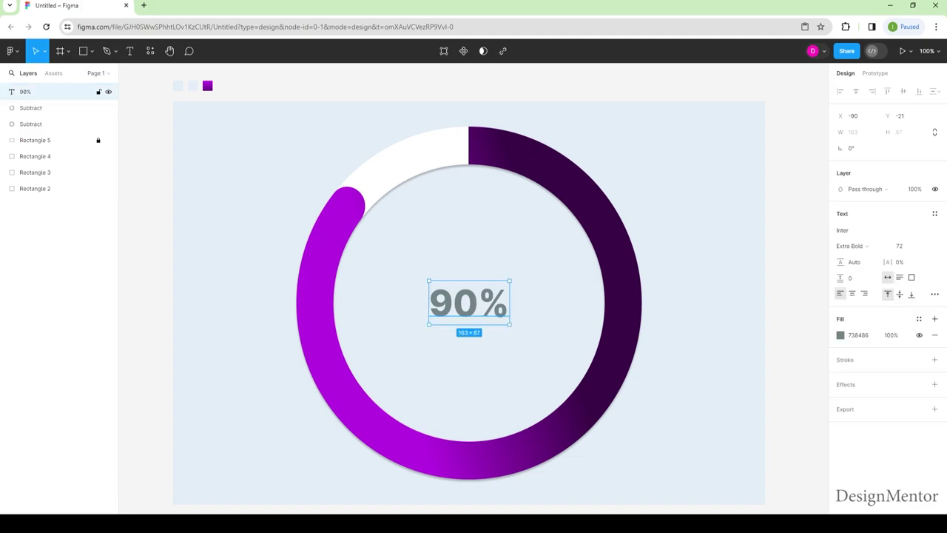
click(858, 230)
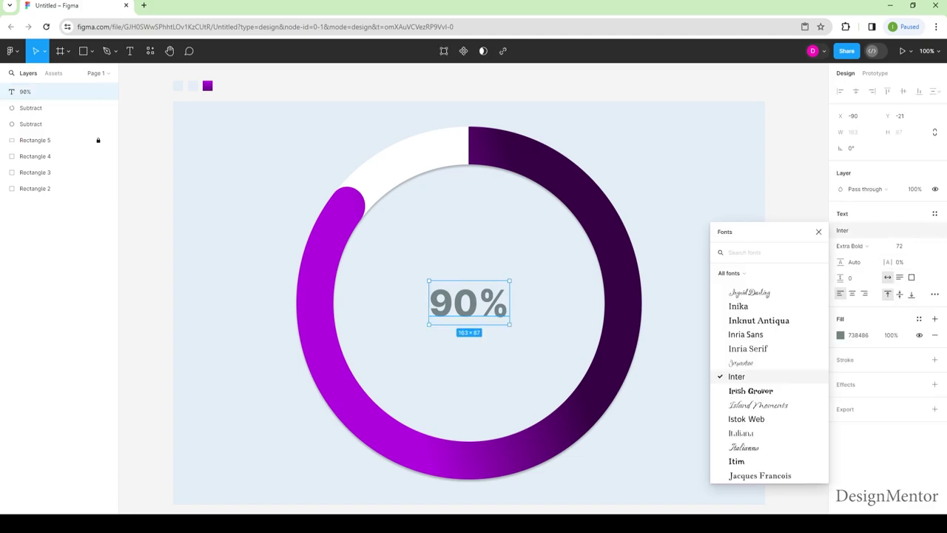
text(popp)
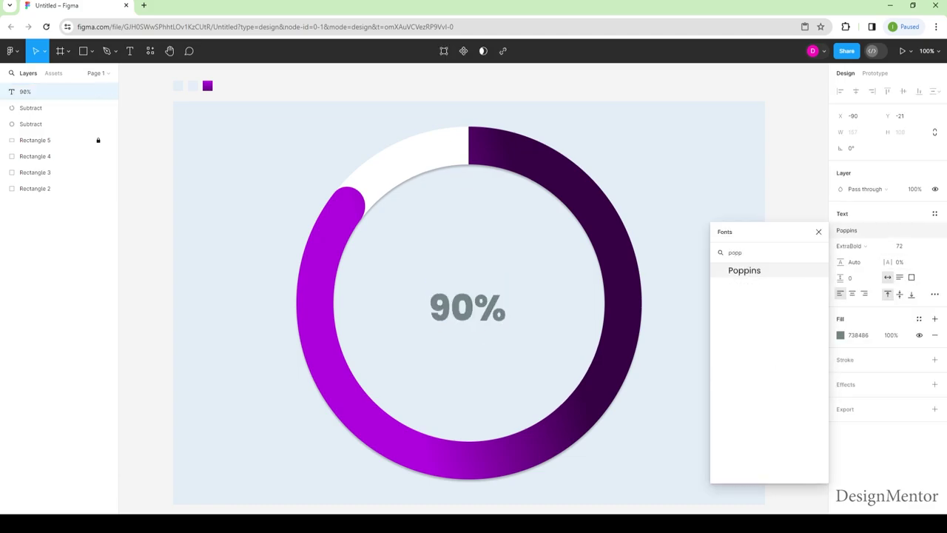
key(Escape)
key(Escape)
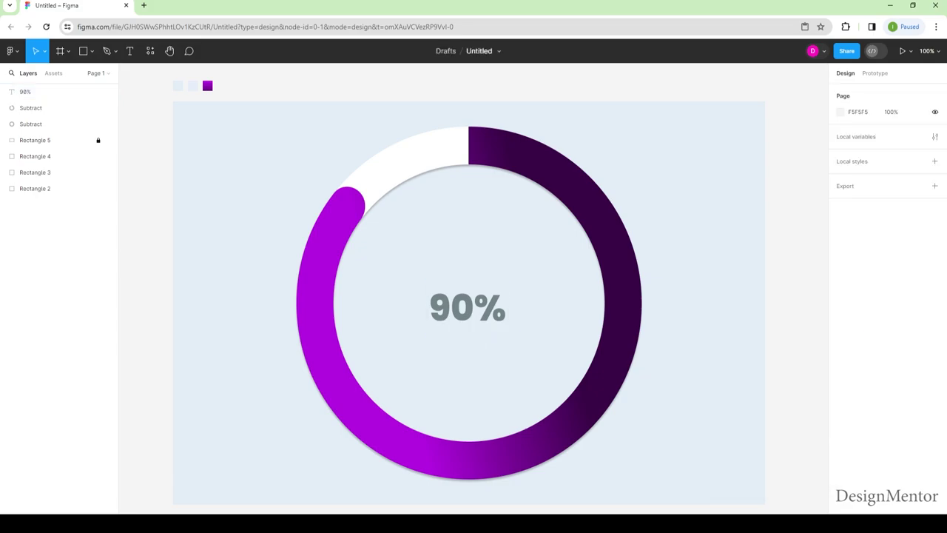